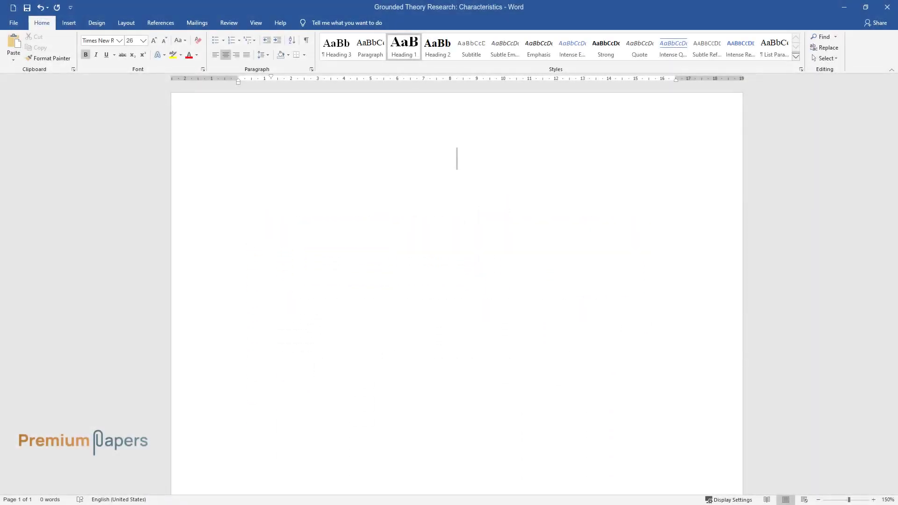
Enter the centered heading "Grounded Theory Research: Characteristics" and begin the body text below it
type("Grounded Th")
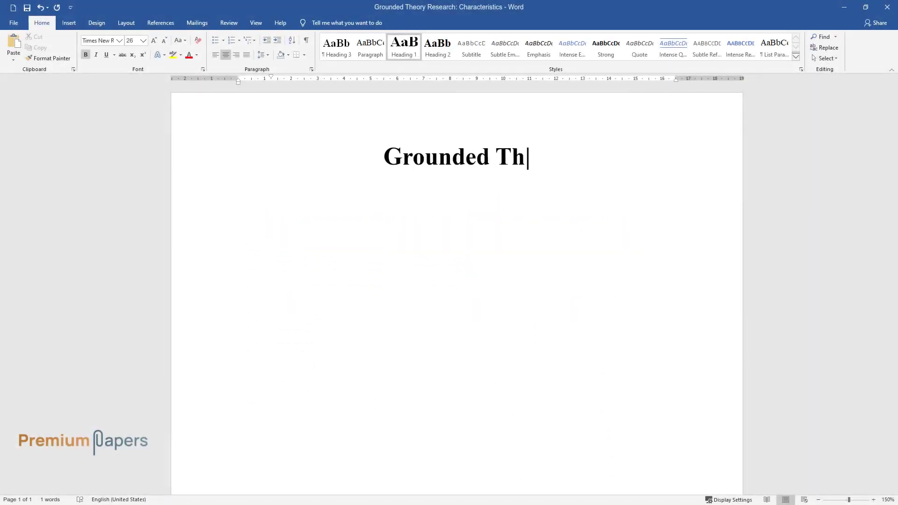
type("eory Research: Characteristics")
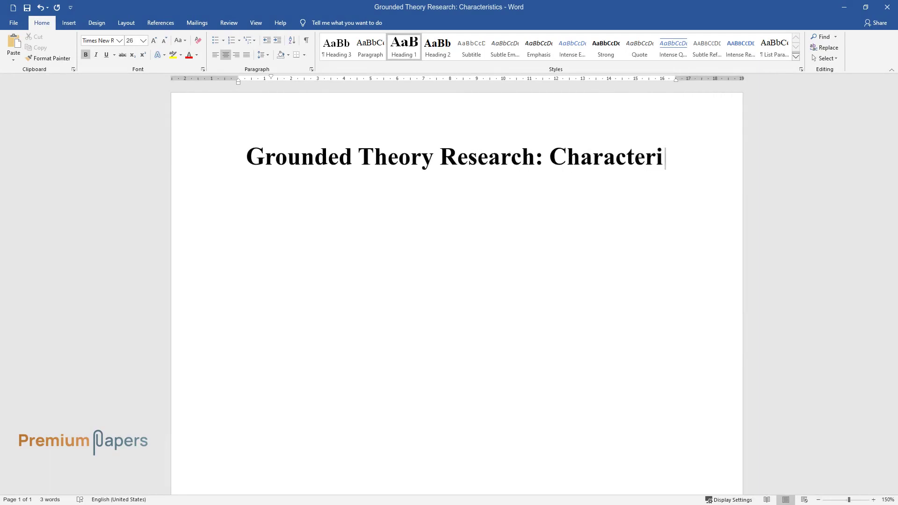
key("Return")
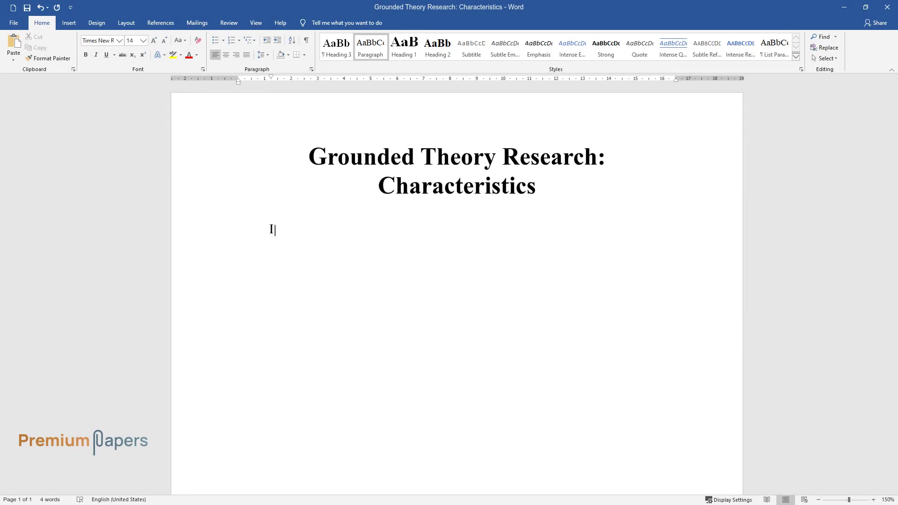
Write the sentence "It is perhaps best to begin with how the inventors of grounded theory defined their method, in their seminal book that launched grounded theory."
type("It is perhaps best to begin with how")
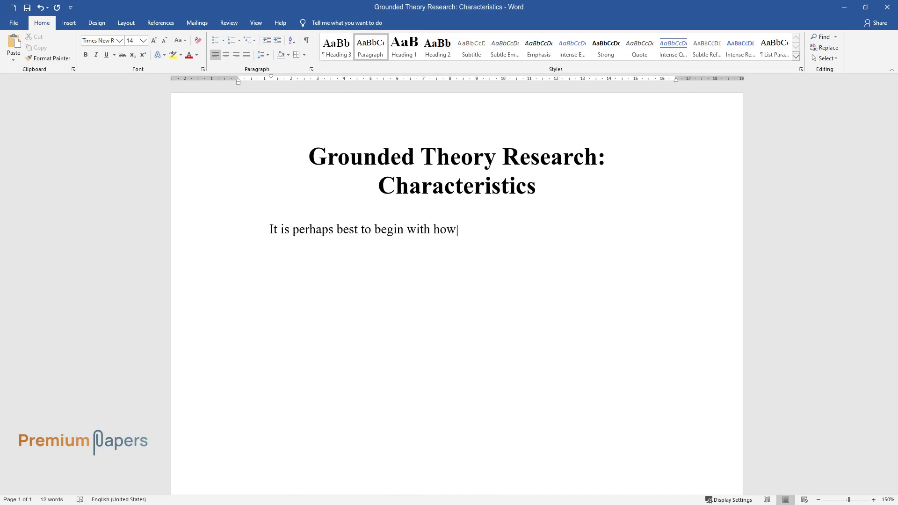
type(" the inventors of grounded theory d")
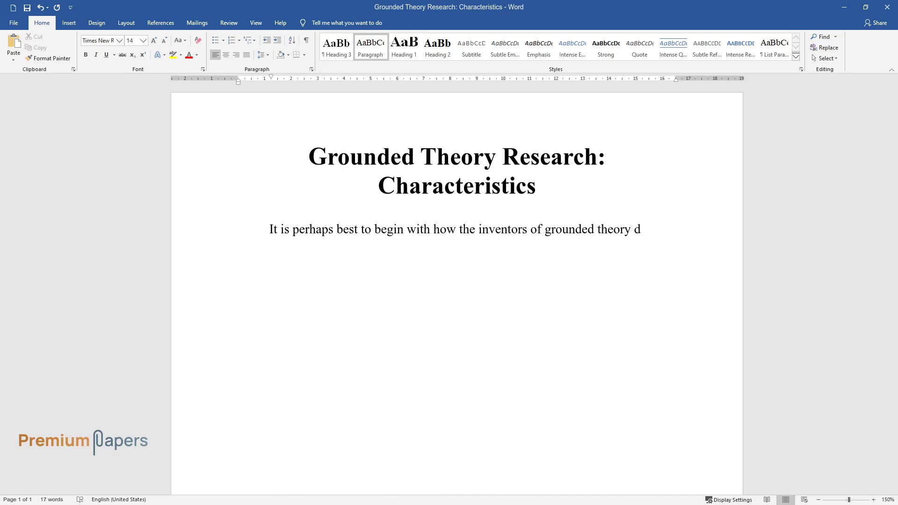
type("efined their method, in their semin")
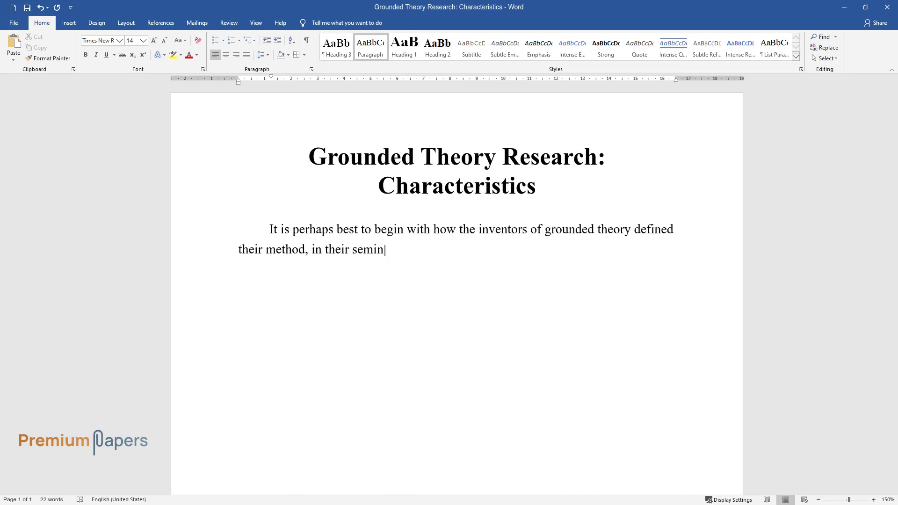
type("al book that launched grounded theo")
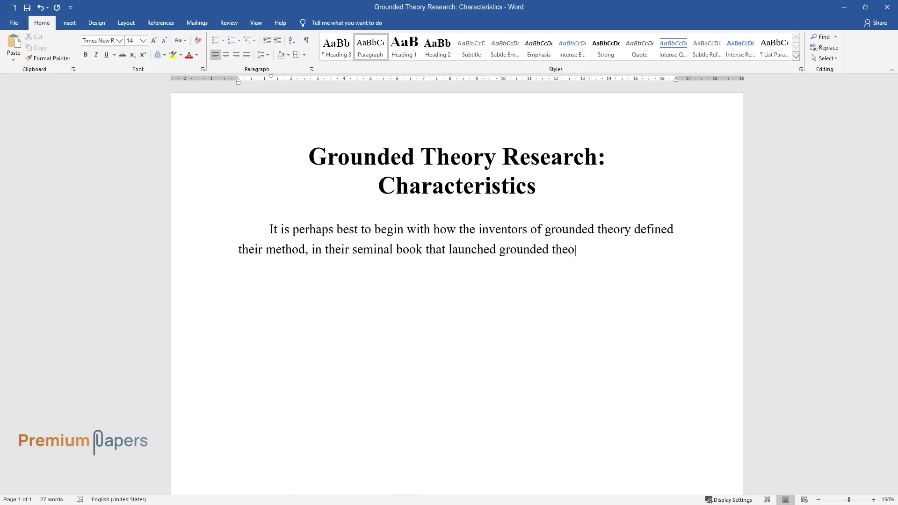
type("ry")
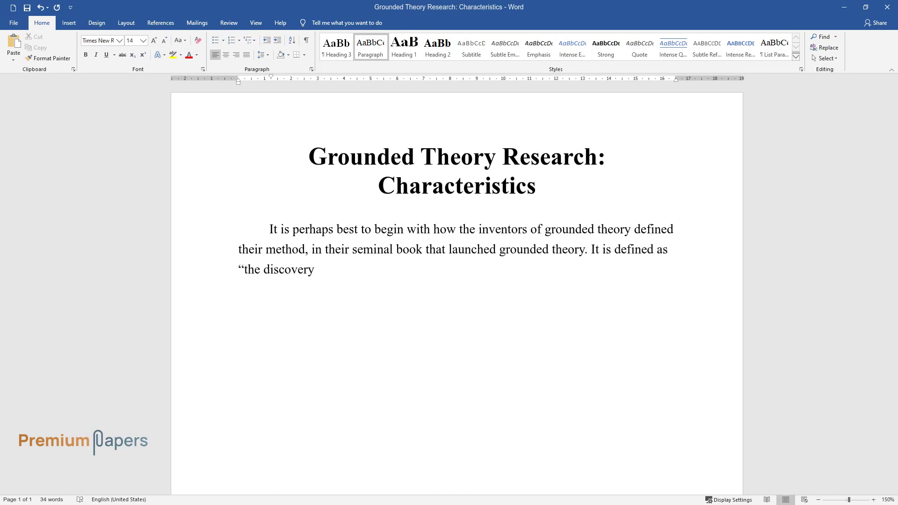
Add the definition "the discovery of theory from data; systematically obtained and analyzed in social research" and the key point that the theory produced is grounded in data
type(". It is defined as \"the discovery of theory from data; systematicall")
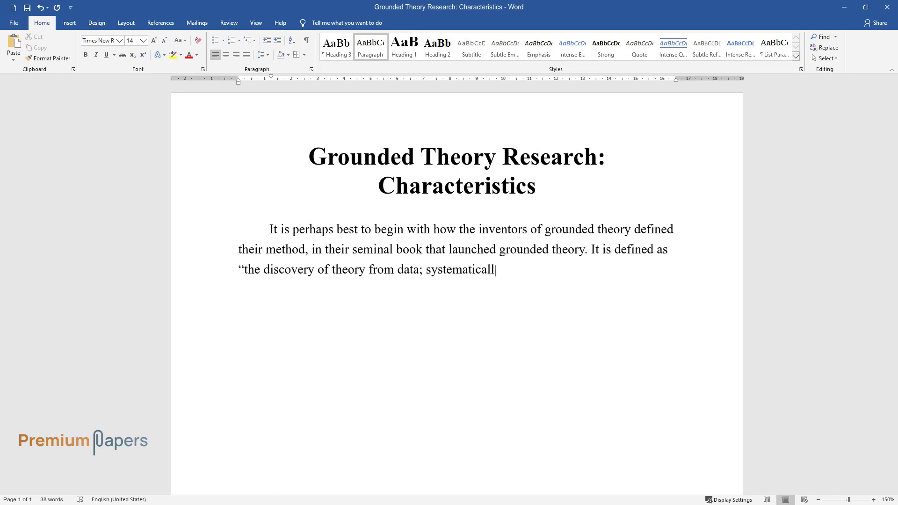
type("y obtained and analyzed in social research.\" It is argued tha")
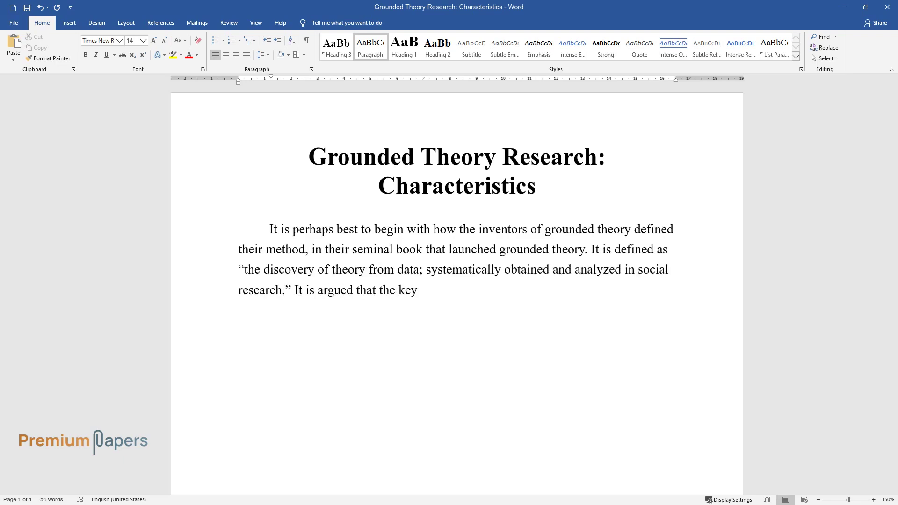
type("t the key point here is that the theory produ")
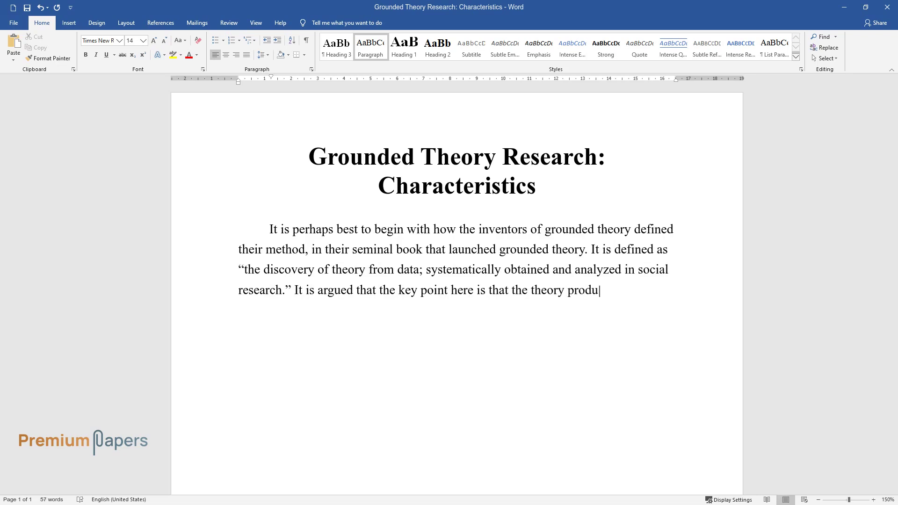
type("ced is grounded in data. The ground")
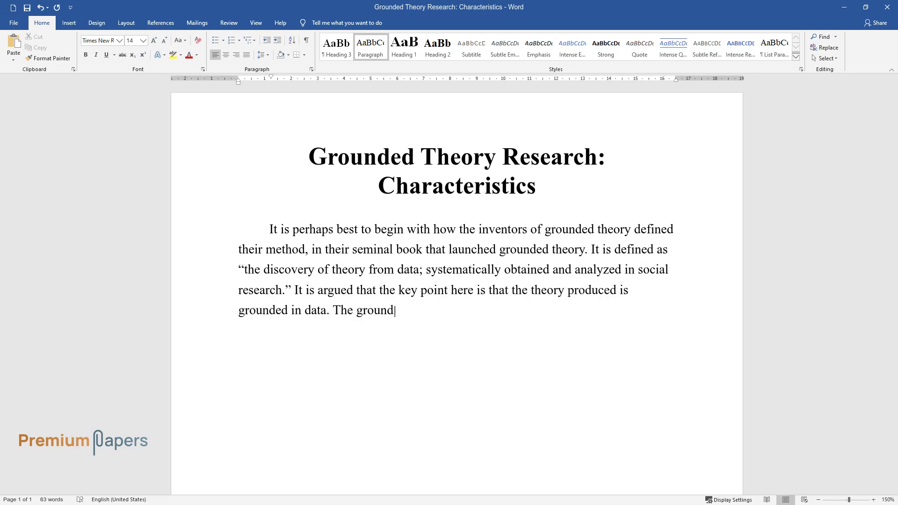
Continue with the theory's aim to generate or discover data and the need to free the mind from earlier perceptions so the substantive theory emerges
type("ed theory aims to generate or disco")
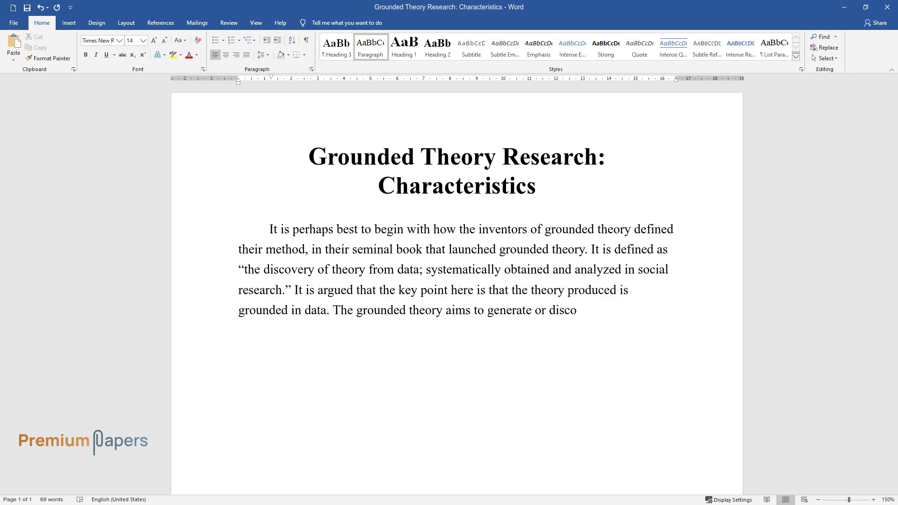
type("ver data. In order to achieve this, the researcher m")
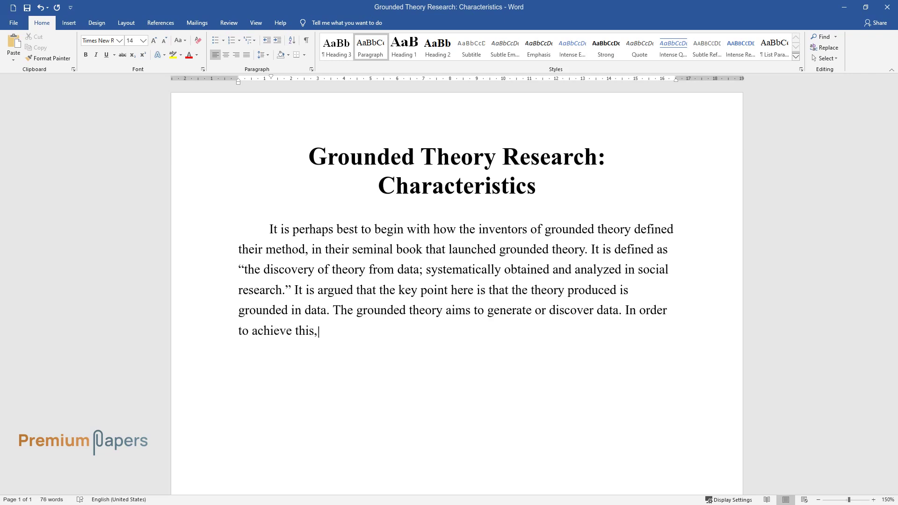
type("ust free his or he")
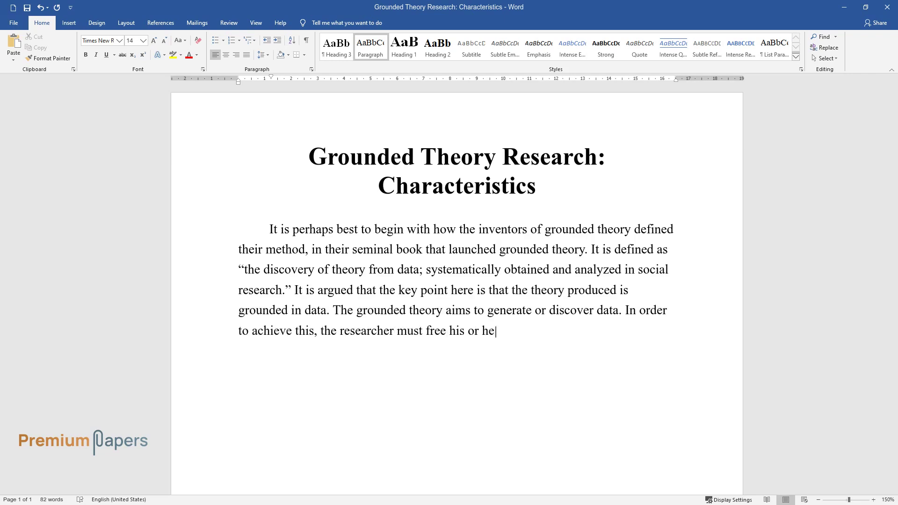
type("r mind from earlier perceptions about the p")
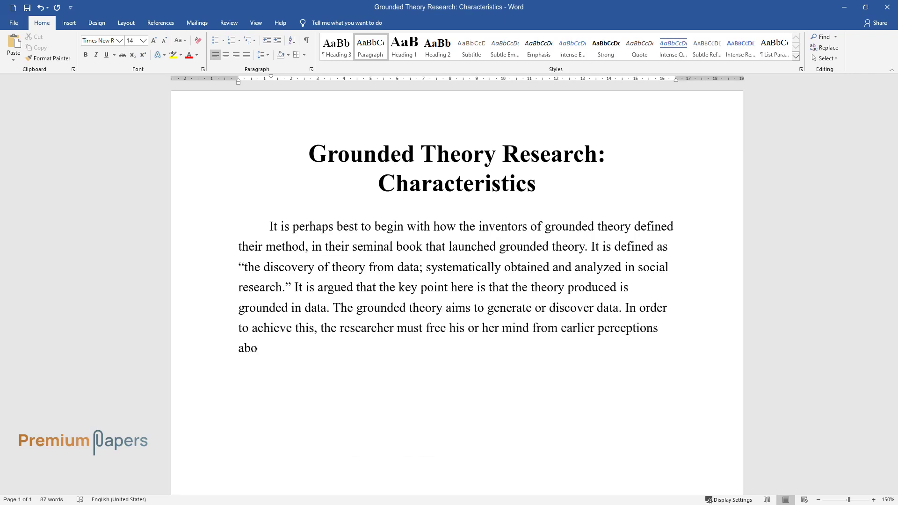
type("henomena under study and le")
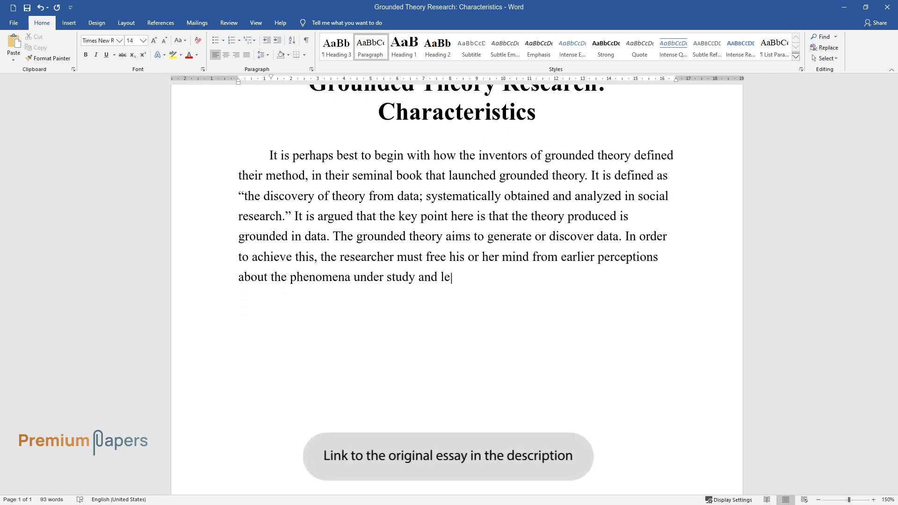
type("t the substantive theory emerge. Of")
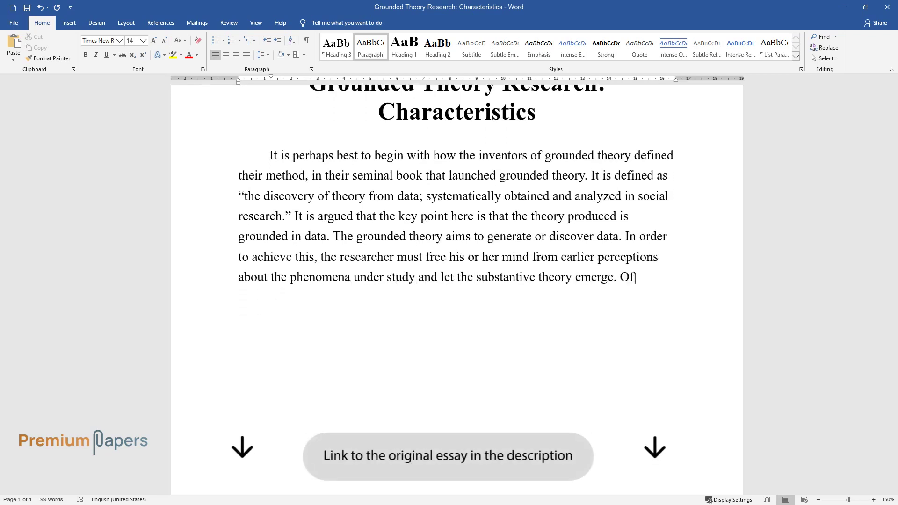
Add the sentence "Of all the features of grounded theory, this is the one that causes the most difficulty for new users."
type(" all the features of grounded theor")
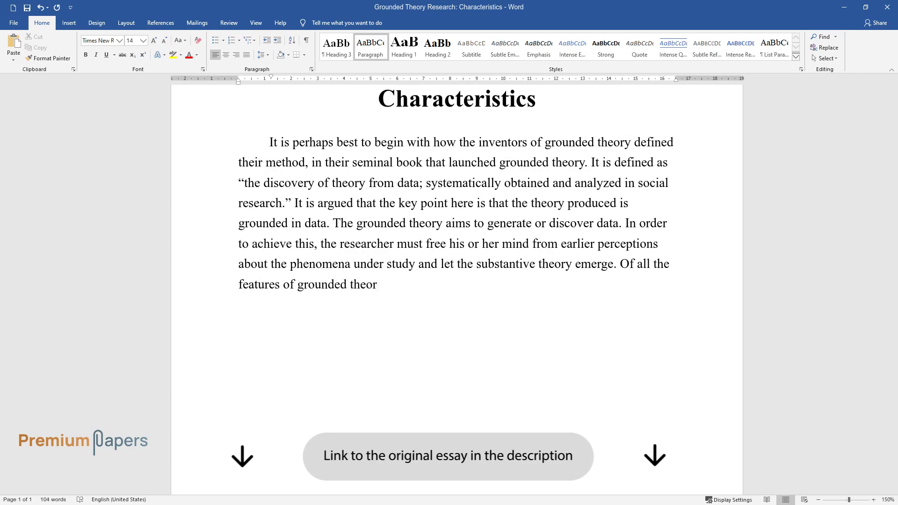
type("y, this is the one that causes the ")
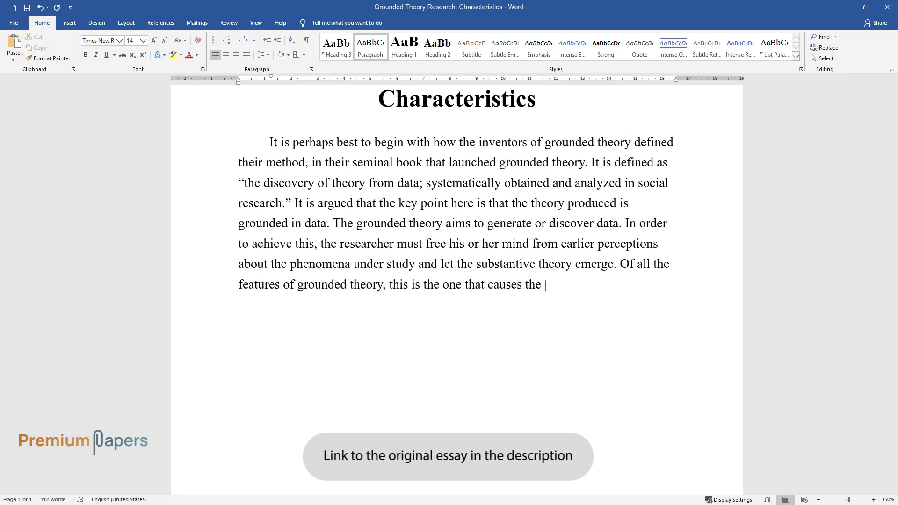
type("most difficulty for new use")
type("rs. The ")
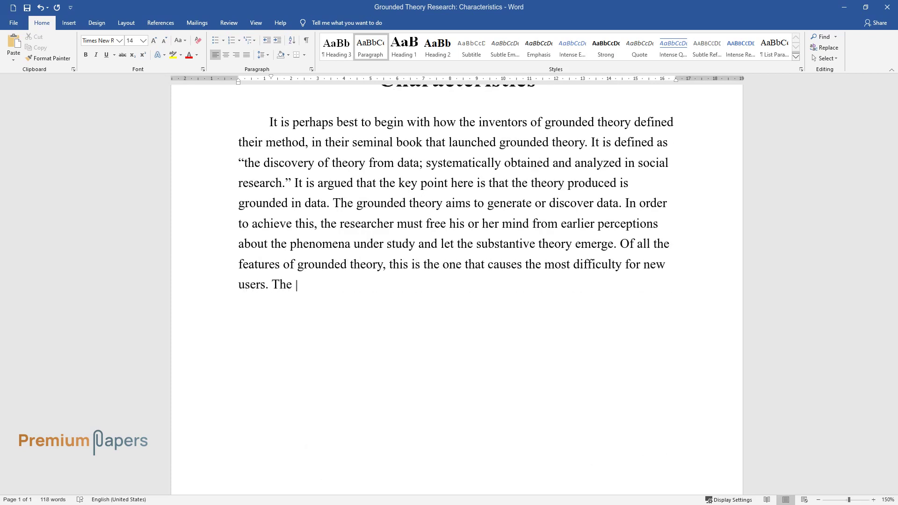
Finish the first paragraph with "The idea here is that the literature about whatever you are researching is referenced after, not before you build the theory."
type("idea here is that the literature abo")
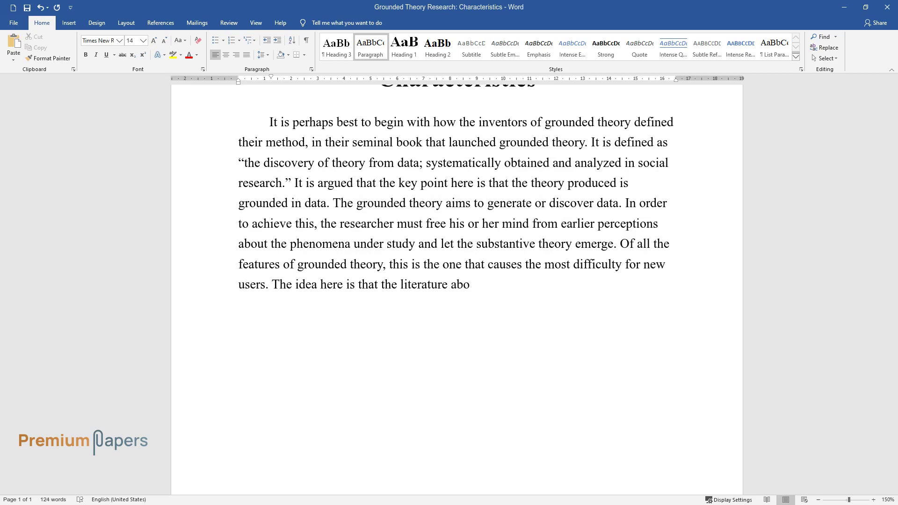
type("ut whatever you are researching is ")
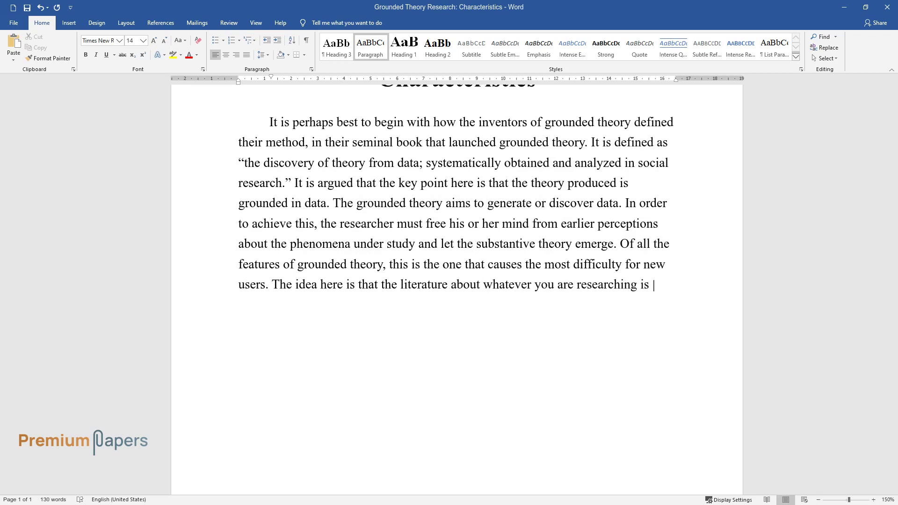
type("referenced after, not before you b")
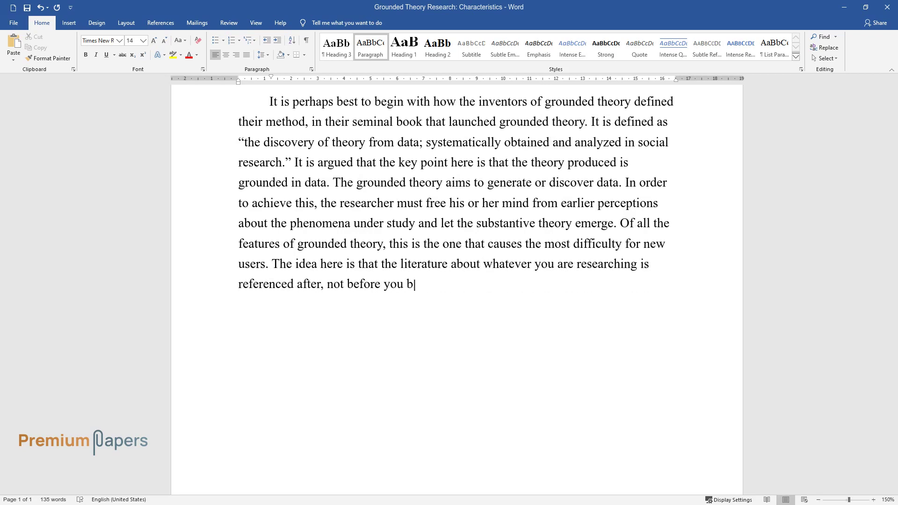
type("uild the theory.")
Start a new paragraph with "This is recommended since the data should speak to the researcher, rather than for the researchers to force theories on the data."
key("Return")
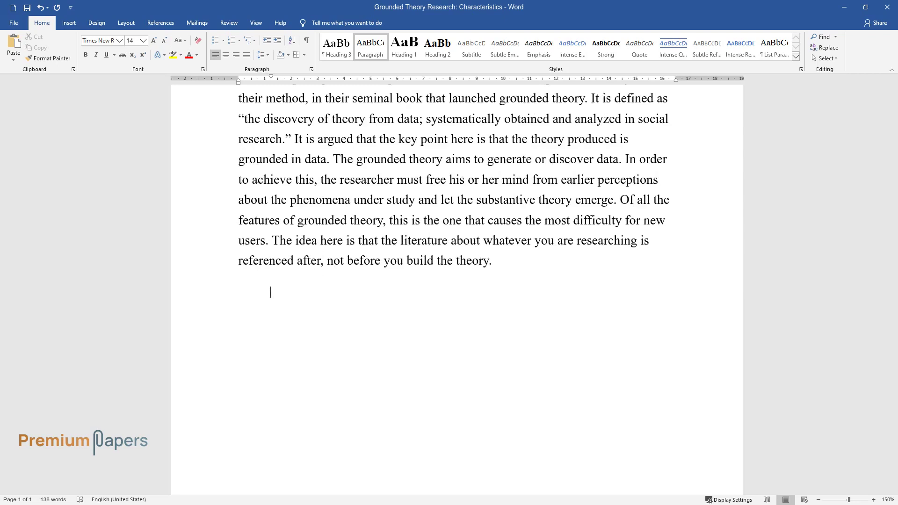
type("This is recommended since the dat")
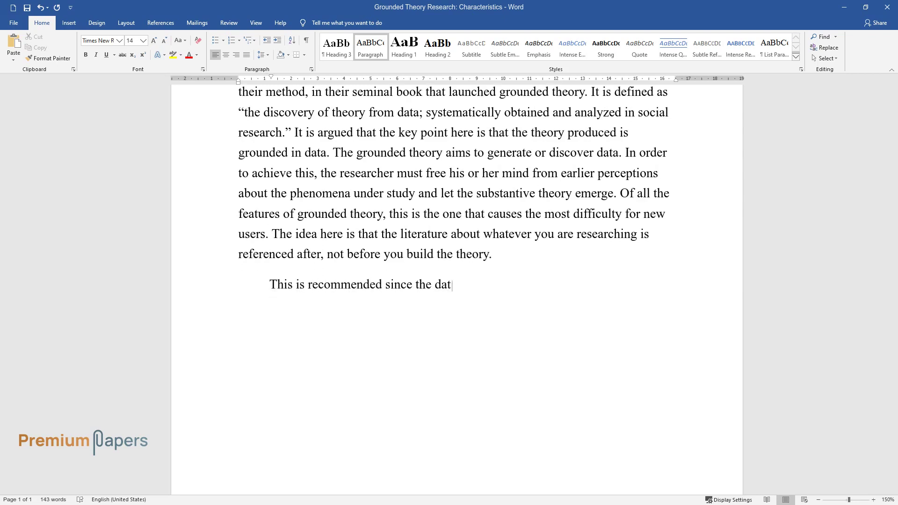
type("a should speak to the researcher,")
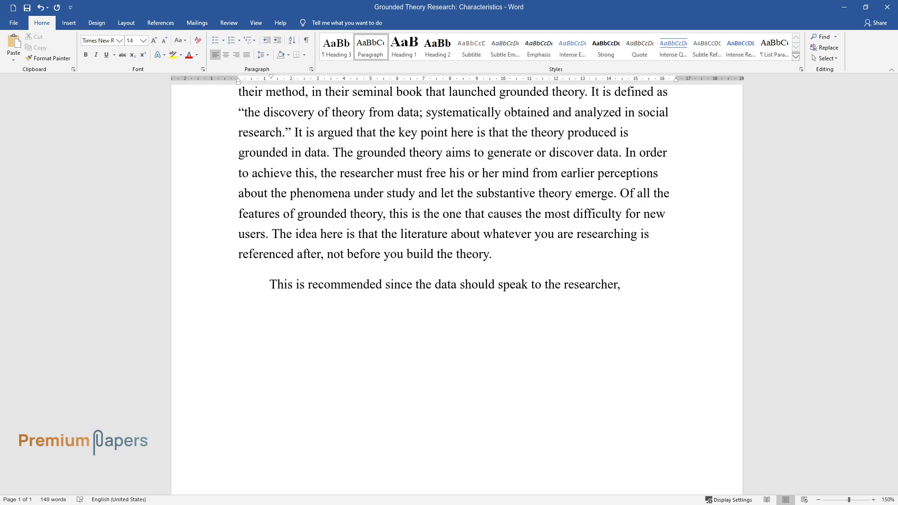
type(" rather than for the researchers to fo")
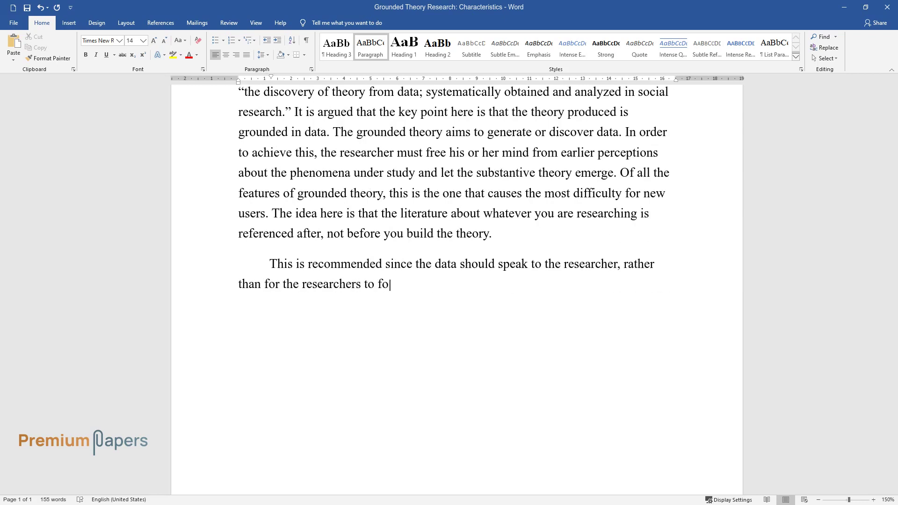
type("rce theories on the data. This is th")
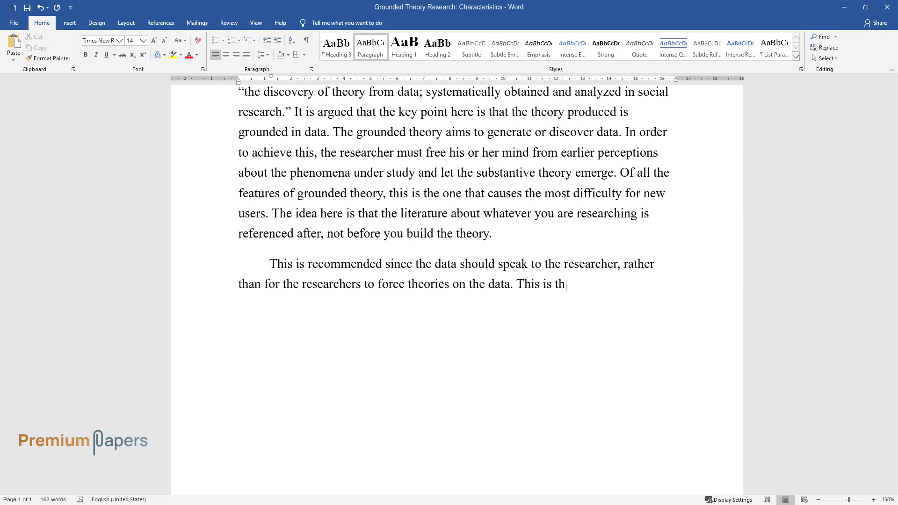
Add the sentence "This is the reason why the grounded theory was revolutionary in its time and still is tremendously relevant today."
type("e reason why the grounded theory wa")
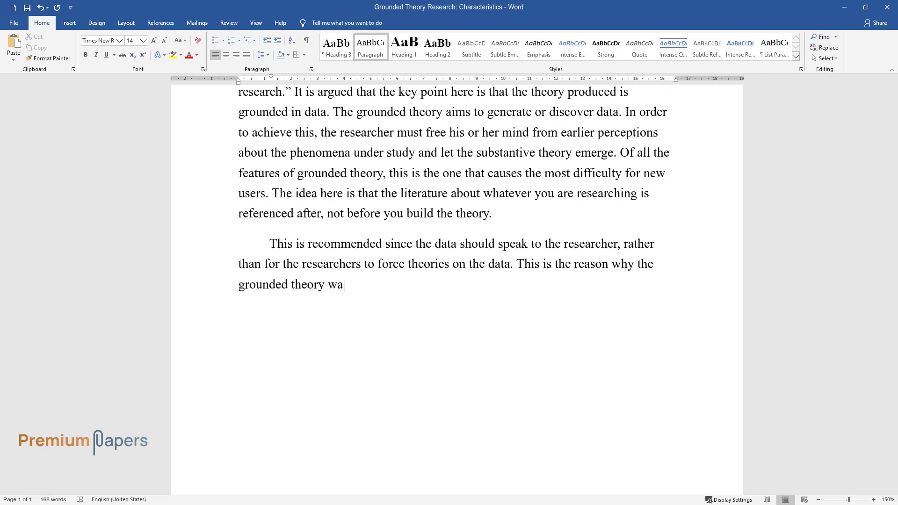
type("s revolutionary in its time and stil")
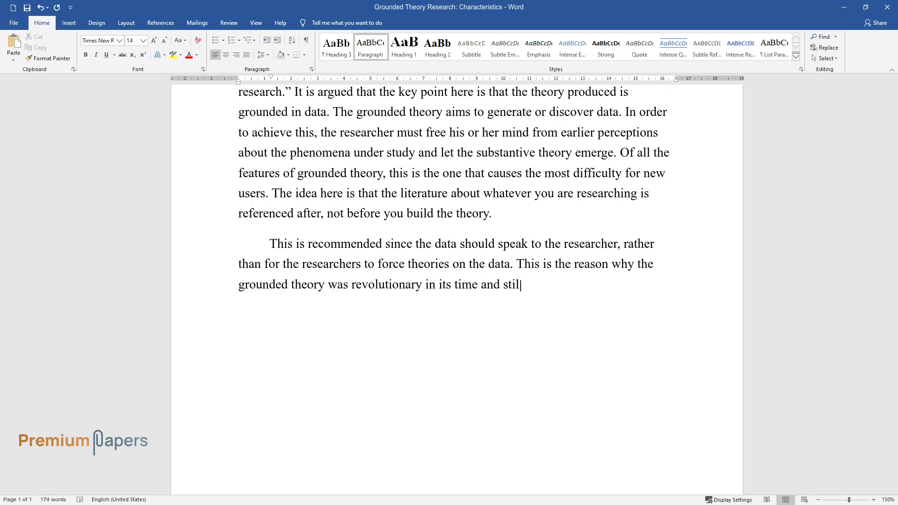
type("l is tremendously relevant today. Th")
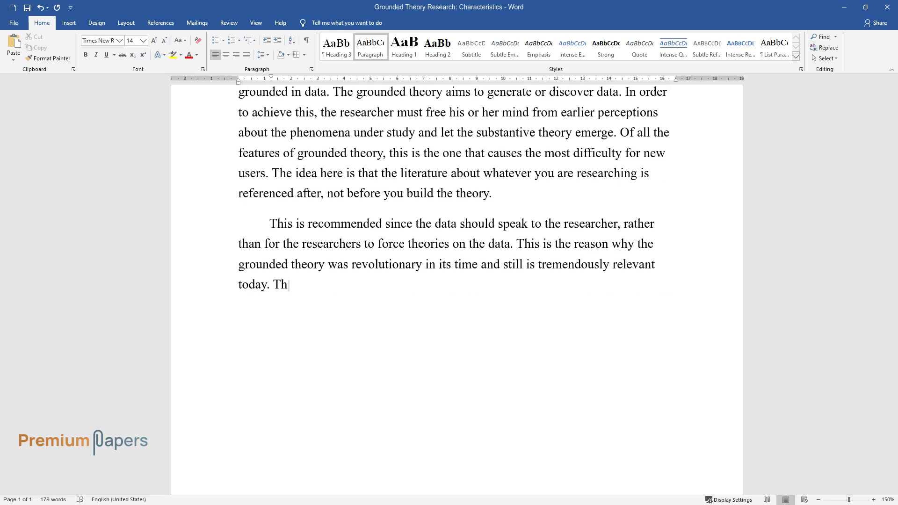
Continue the paragraph with "The idea that we should seek to see what data indicates, rather than shoehorn it into a theory that already exists,"
type("e idea that we should seek to see wh")
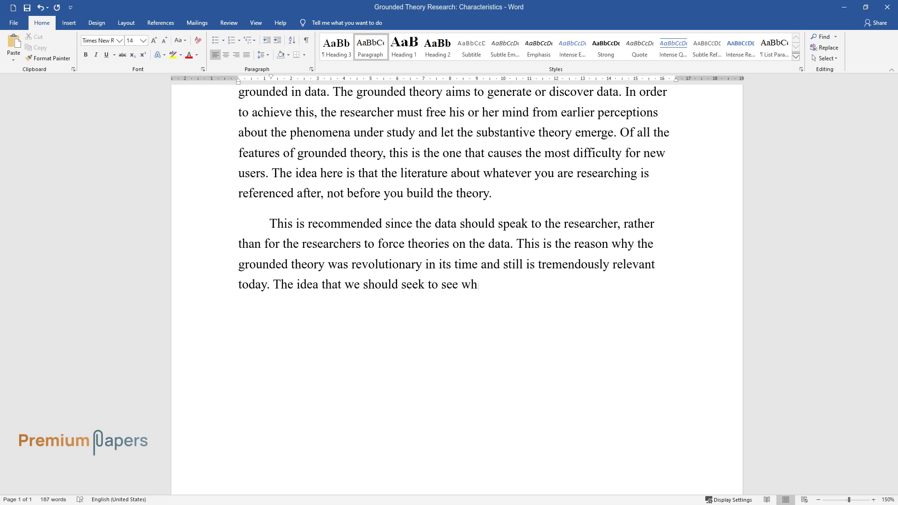
type("at data indicates, rather than shoe")
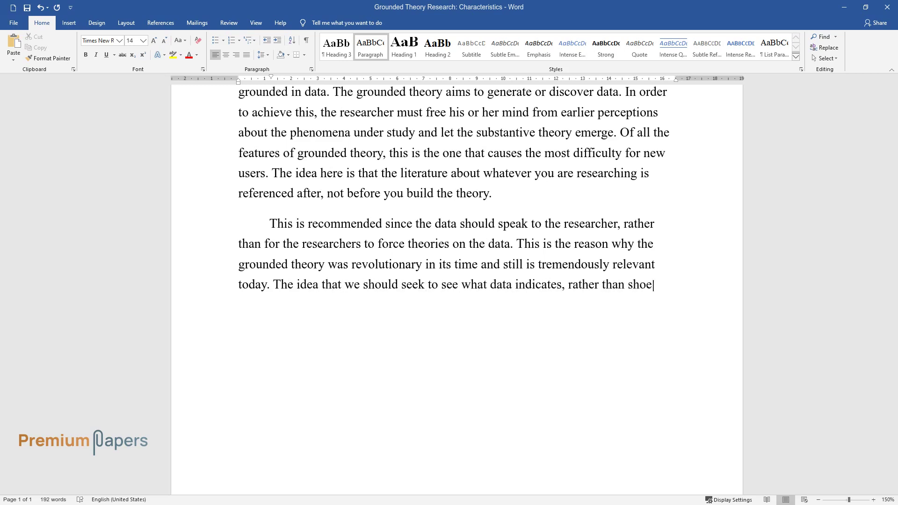
type("horn it into a theory that already e")
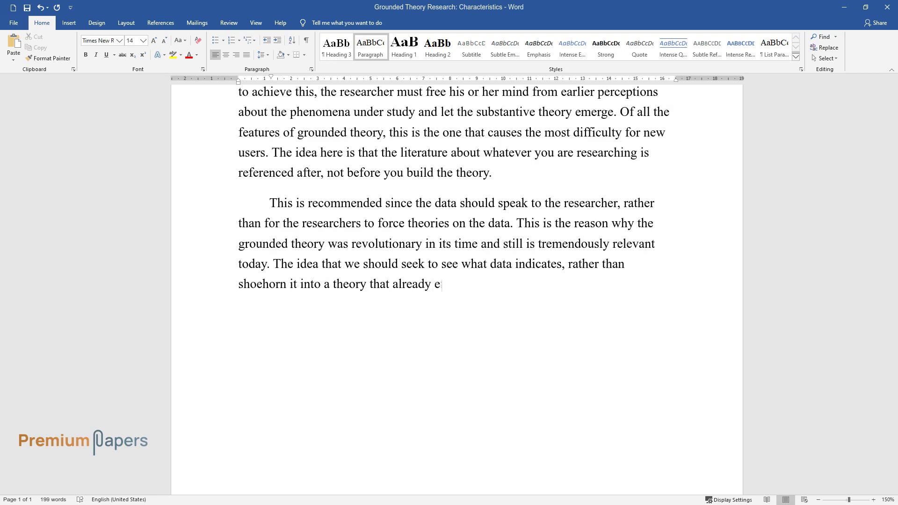
Complete the sentence with "means there is more chance of discovering something new."
type("xists, means there is more chance of")
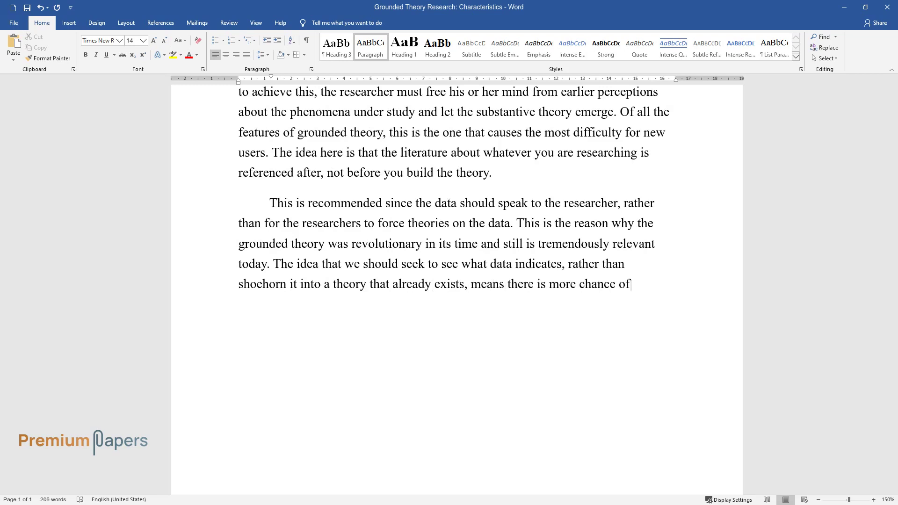
type(" discovering something new. It also ")
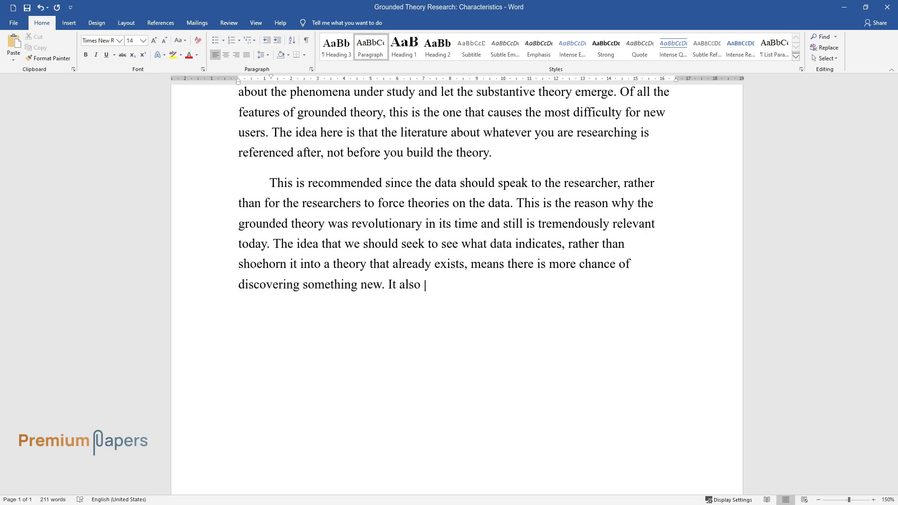
End the paragraph with "It also seems to have more integrity as a research process, because it does not seek to impose preconceived ideas on the world."
type("seems to have more integrity as a r")
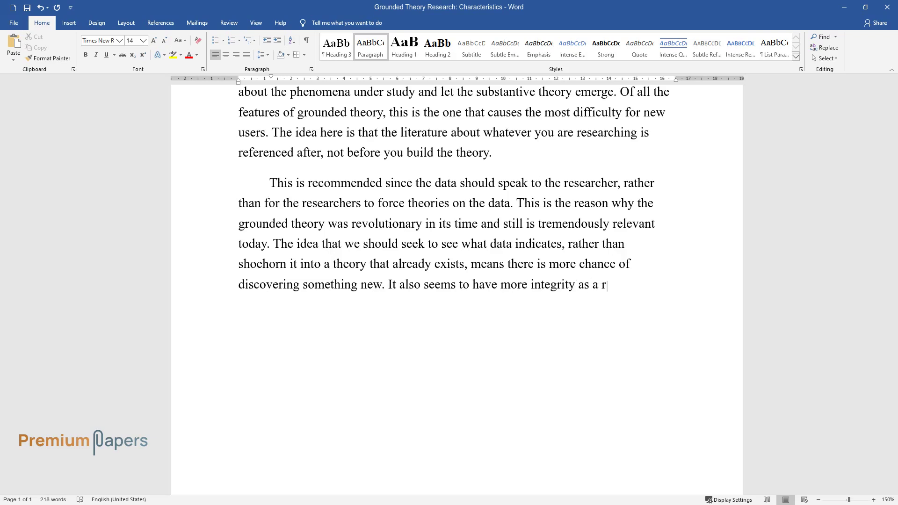
type("esearch process, because it does not")
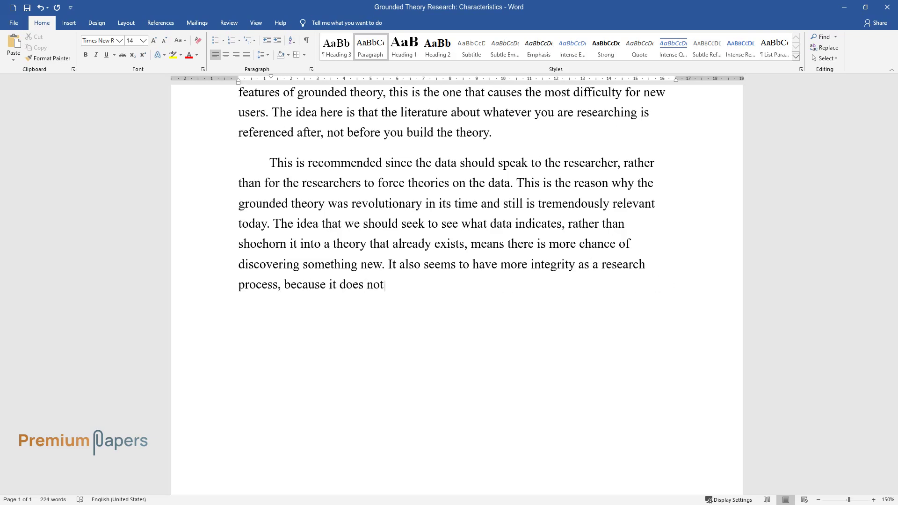
type(" seek to impose preconceived ideas o")
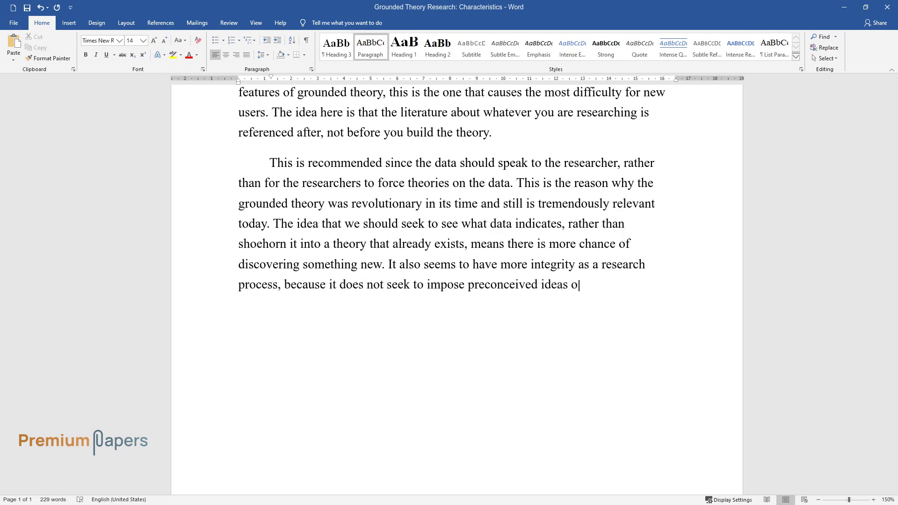
type("n the world.")
Start a new paragraph with "Of course, no one enters this research process as a blank slate; we will have read something about the phenomena under investigation."
key("Return")
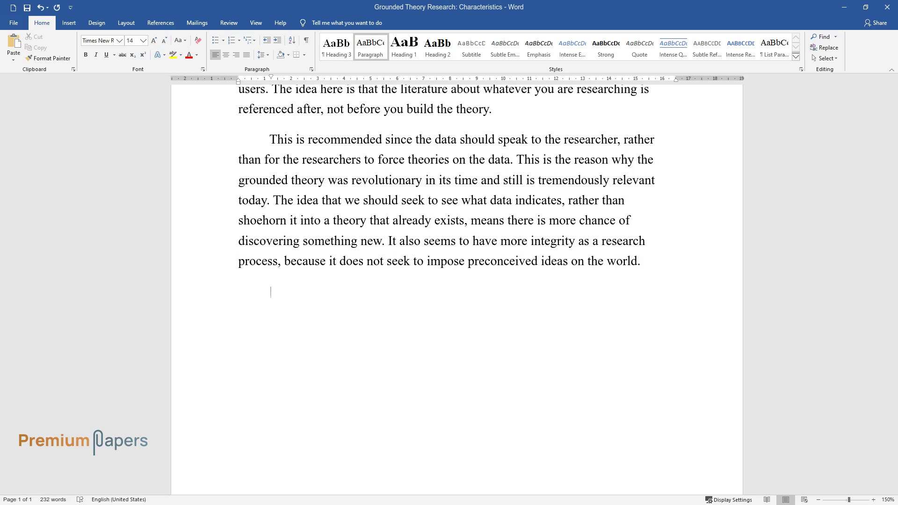
type("Of course, no one enters this r")
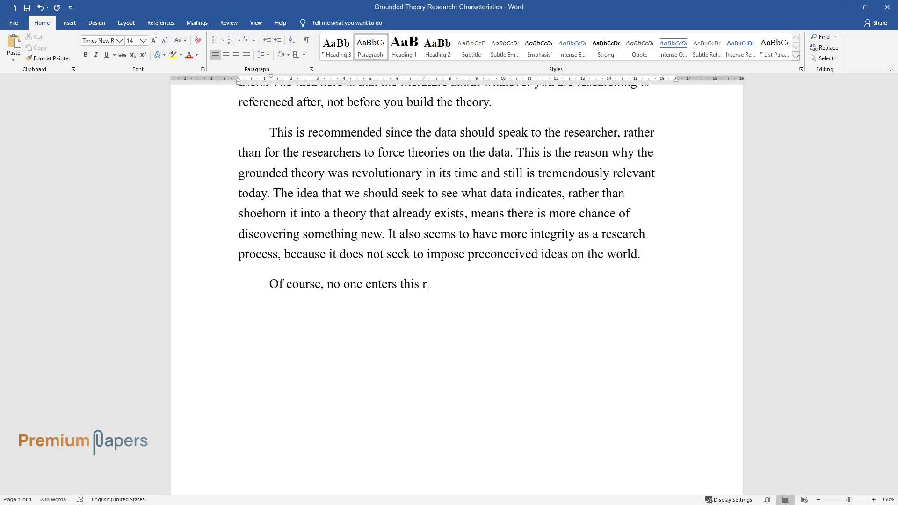
type("esearch process as a blank slate; we will have read something about the")
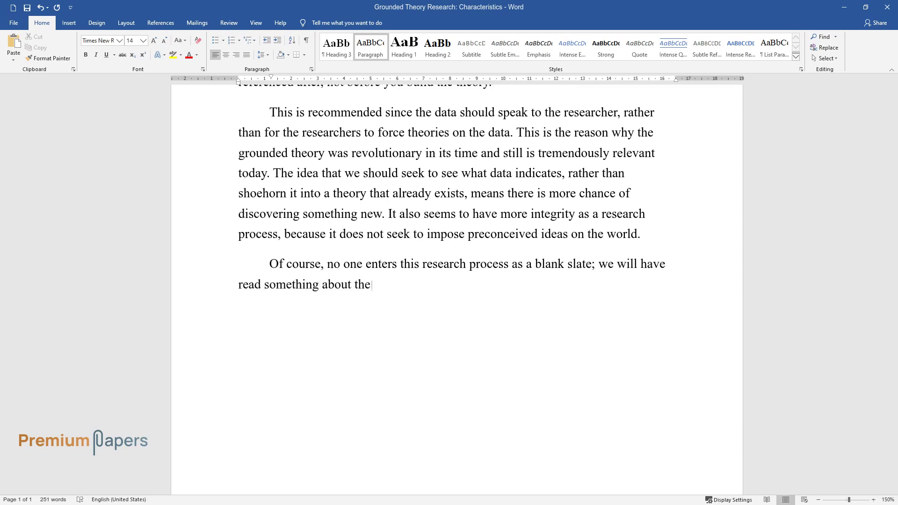
type(" phenomena under investigation. The ")
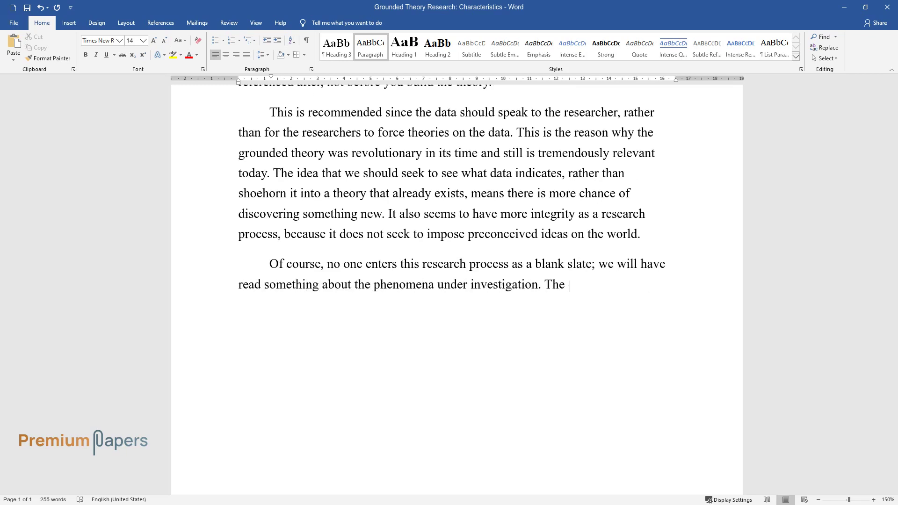
Add the sentence "The founders of this theory suggest that we put that aside, so we do not influence the coding of our data."
type("founders of this theory suggest that")
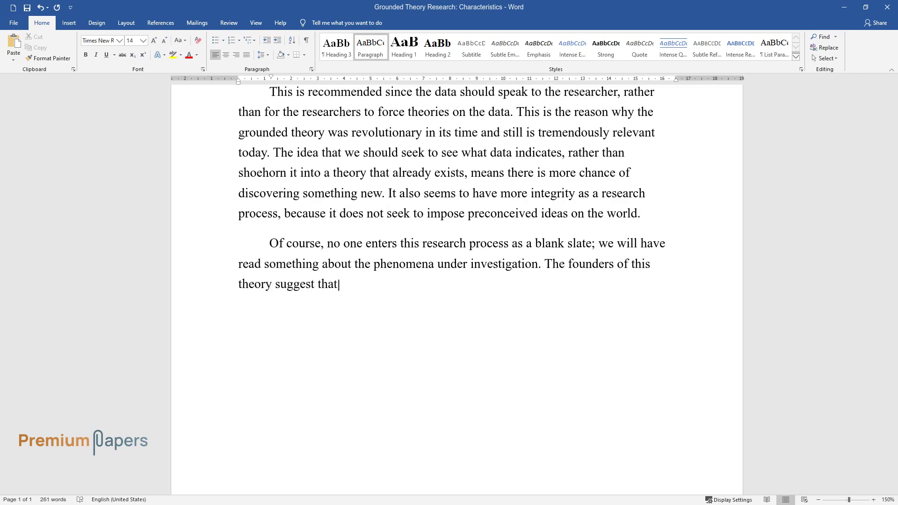
type(" we put that aside, so we do not in")
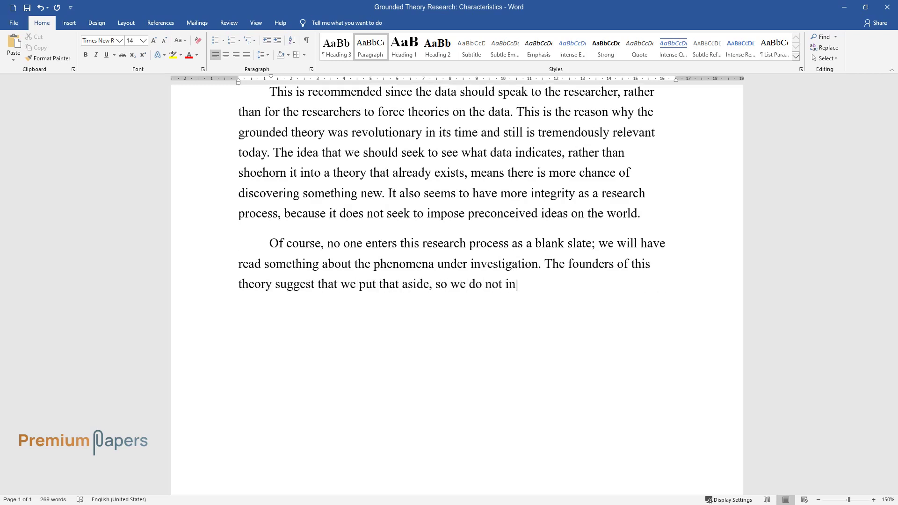
type("fluence the coding of our data. In p")
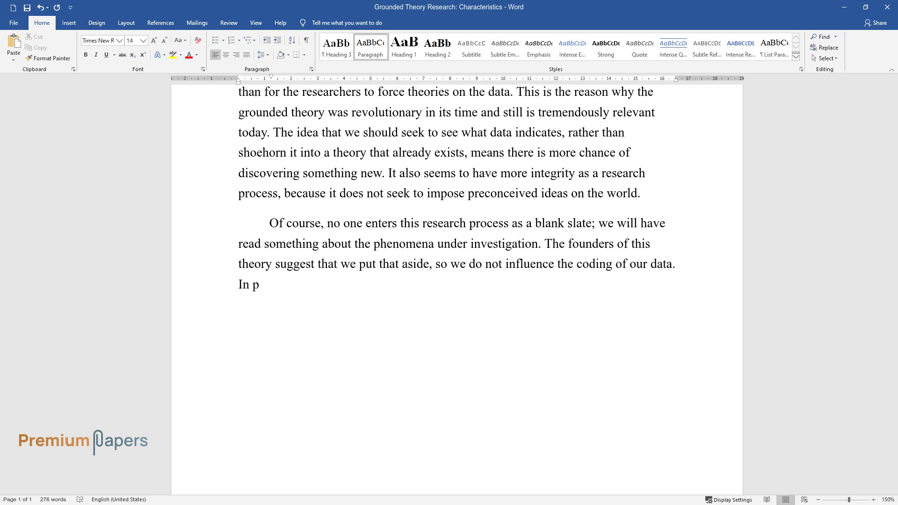
Continue the paragraph with "In practice, it is quite possible to do a literature review before we enter the field on the understanding, though,"
type("ractice, it is quite possible to do")
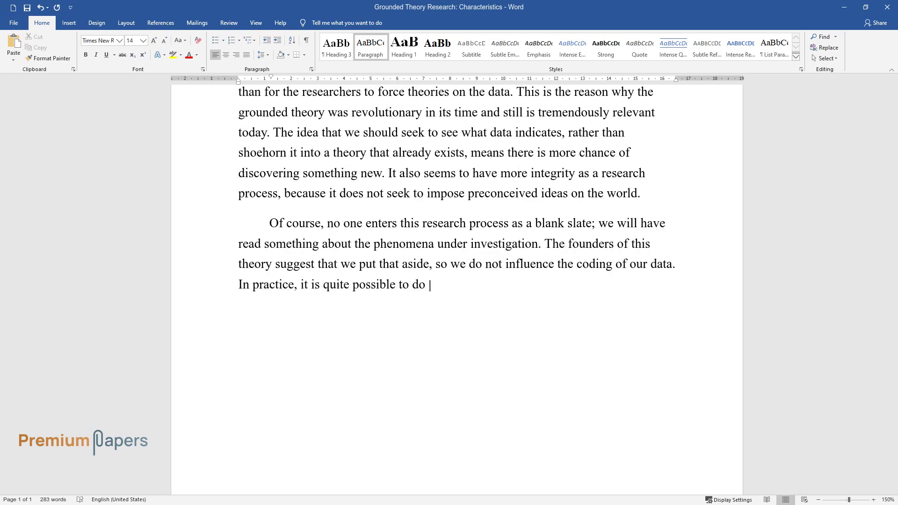
type(" a literature review before we enter ")
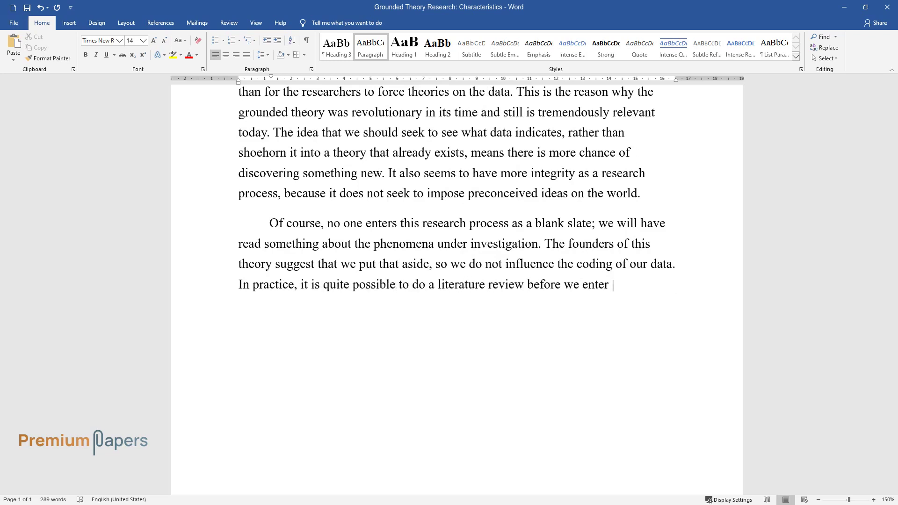
type("the field on the understanding, tho")
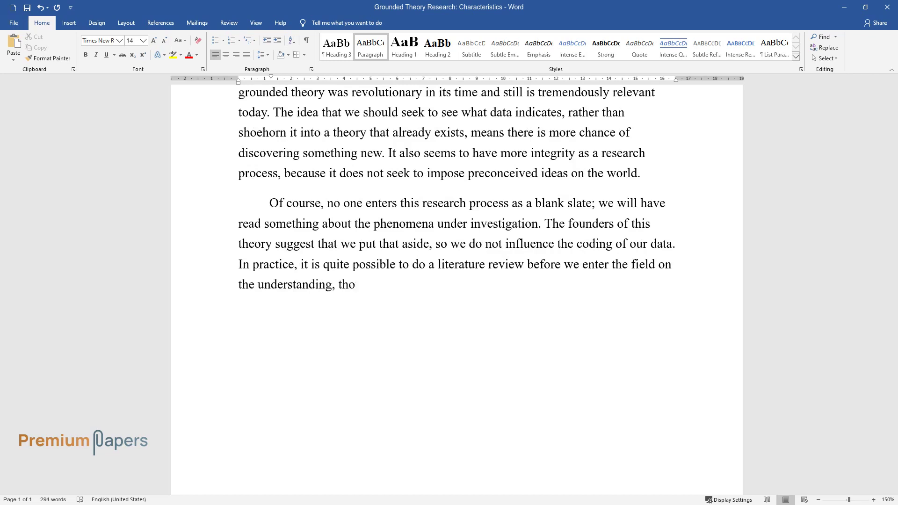
Finish the literature review sentence with "that it does not influence the coding of data."
type("ugh, that it does not influence the ")
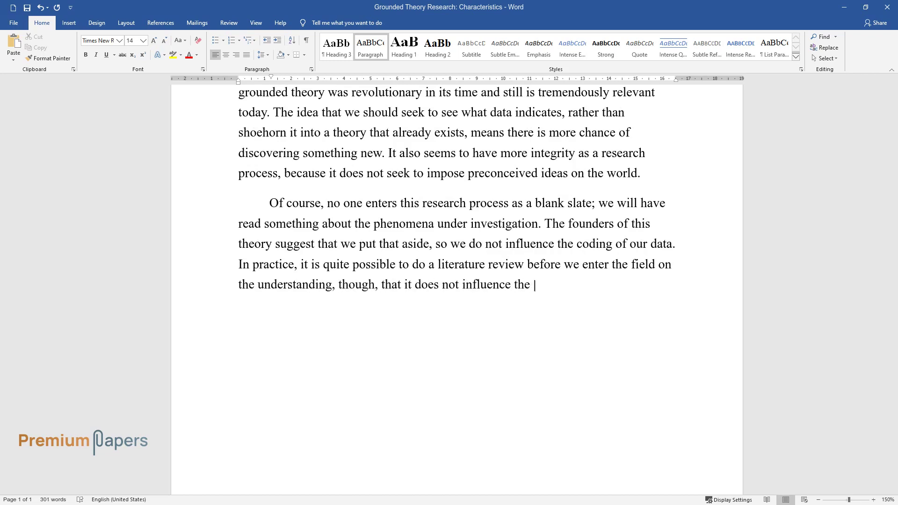
type("coding of data. Once the theory has been developed, then we en")
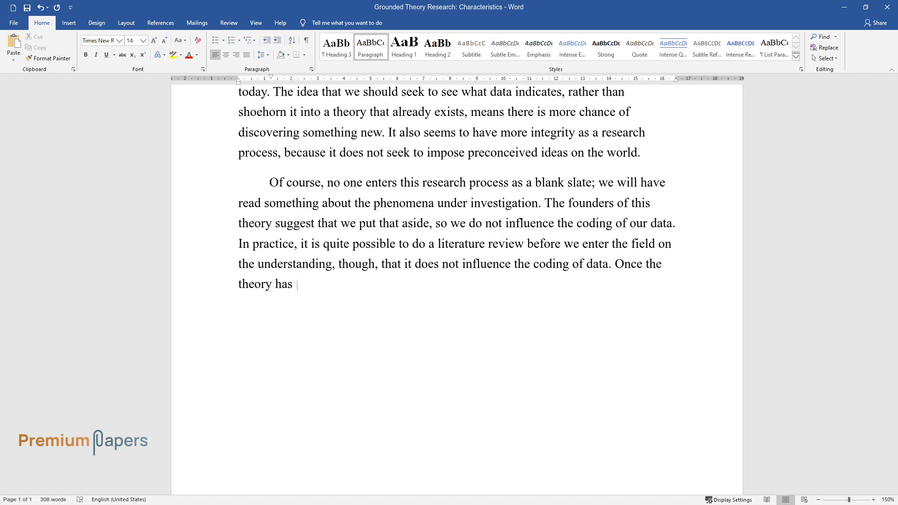
Add "Once the theory has been developed, then we engage the theory with existing theories and use them to help with the densification of our emergent theory."
type("gage the ")
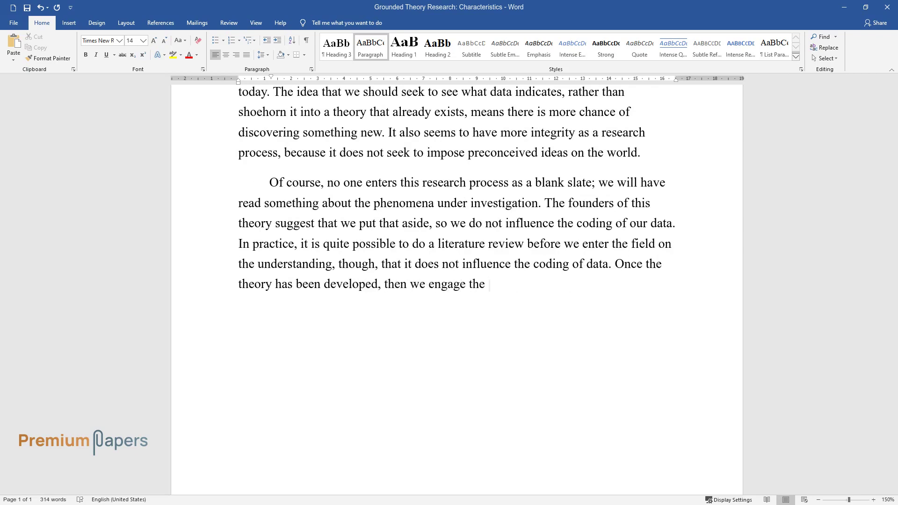
type("theory with existing theories")
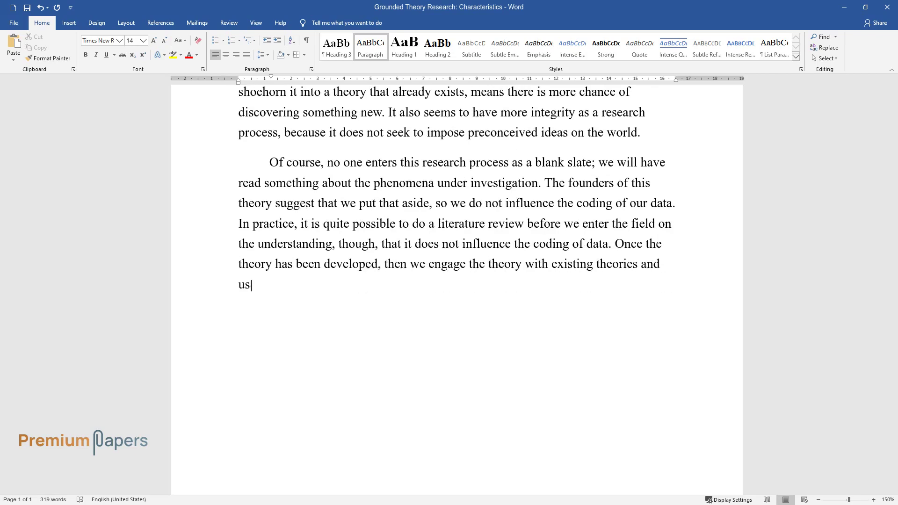
type(" and use them to help with the densificatio")
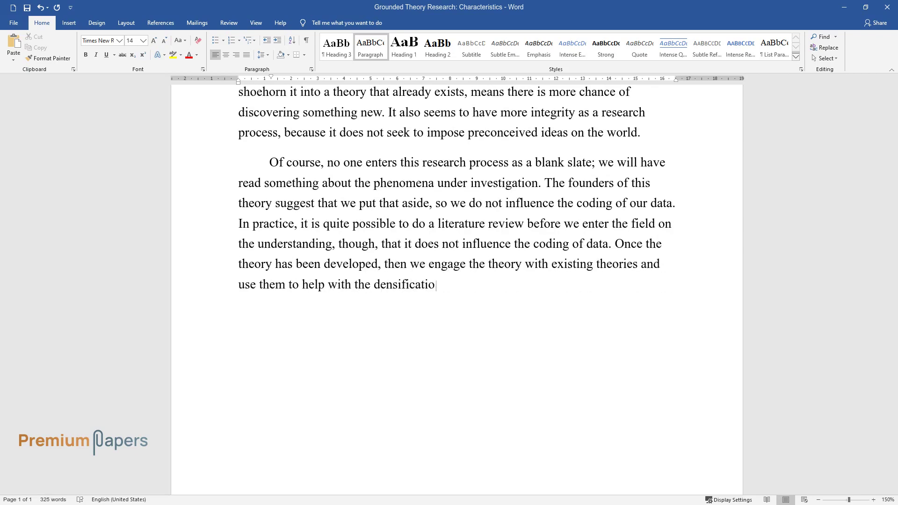
type("n of our emergent theory. It is also")
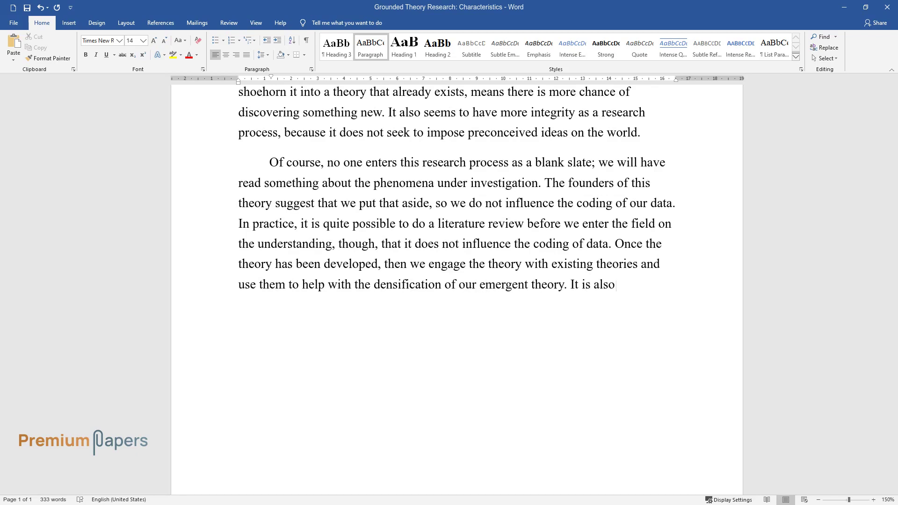
End the paragraph with "It is also true to say that “many grounded theory studies do focus on how individuals might interact with the phenomena under study.”"
type(" true to say that \"many grounded theory studi")
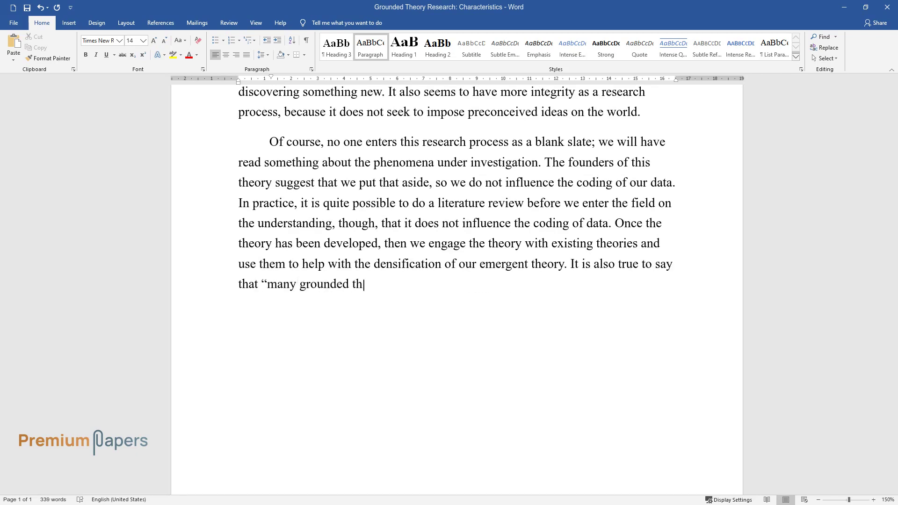
type("es do focus on how individ")
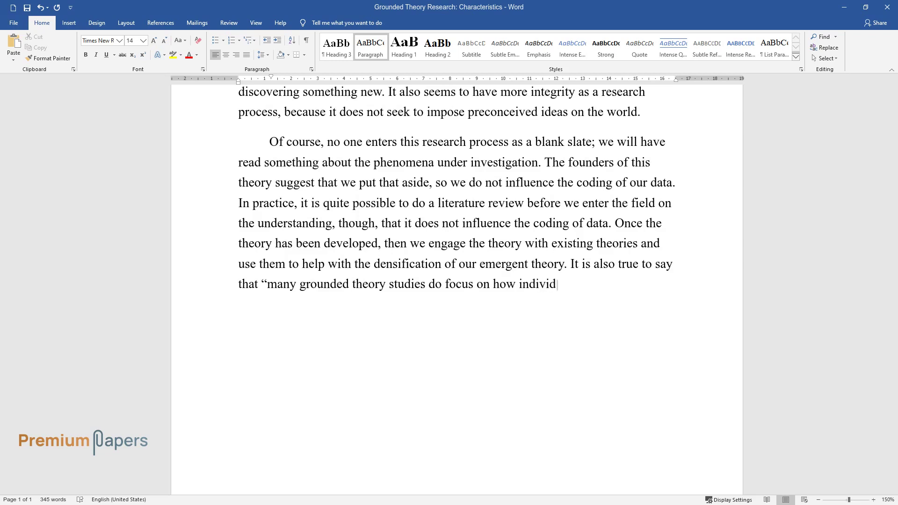
type("uals might interact with the phenomena under study.\"")
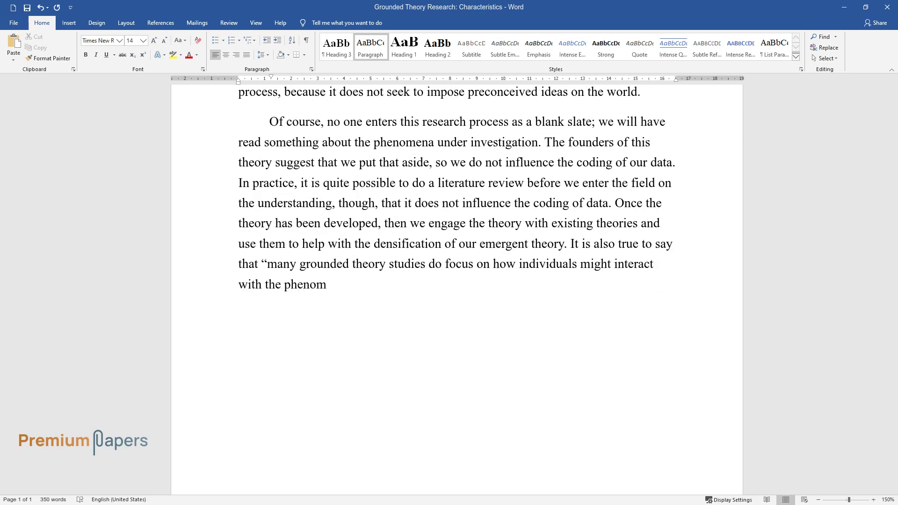
Start a new paragraph with "The use of grounded theory research methods is quite flexible and varied."
key("Return")
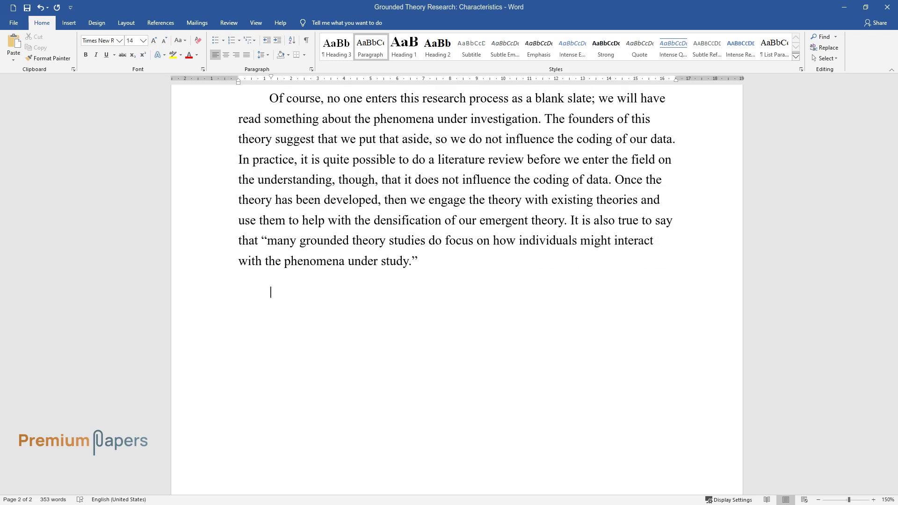
type("The use of grounded ")
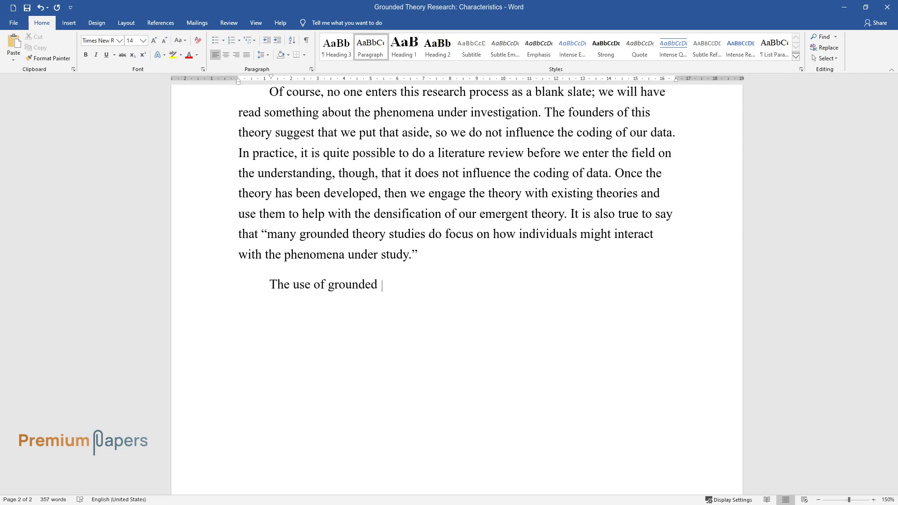
type("theory research methods is quite f")
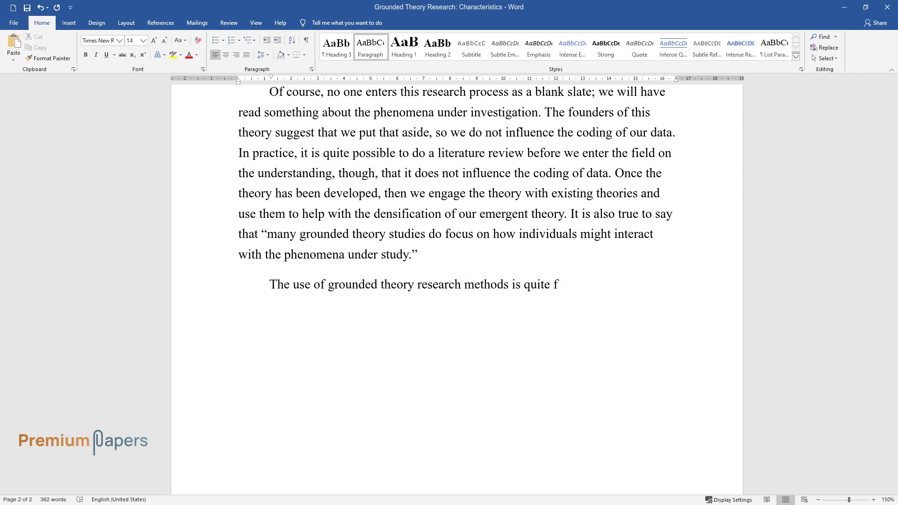
type("lexible and varied. All these data sources")
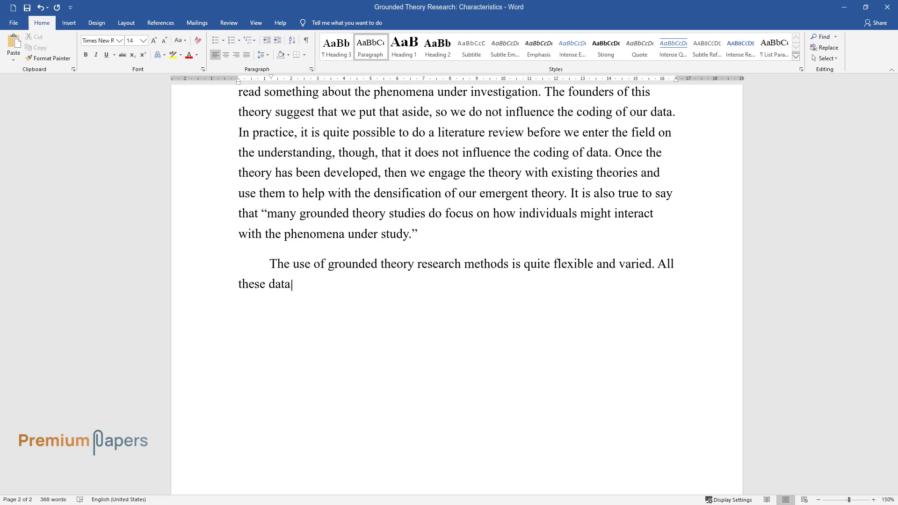
Add the sentence "All these data sources are qualitative, and the use of qualitative data fits well with the inductive process of grounded theory research."
type(" are qualitative, and the")
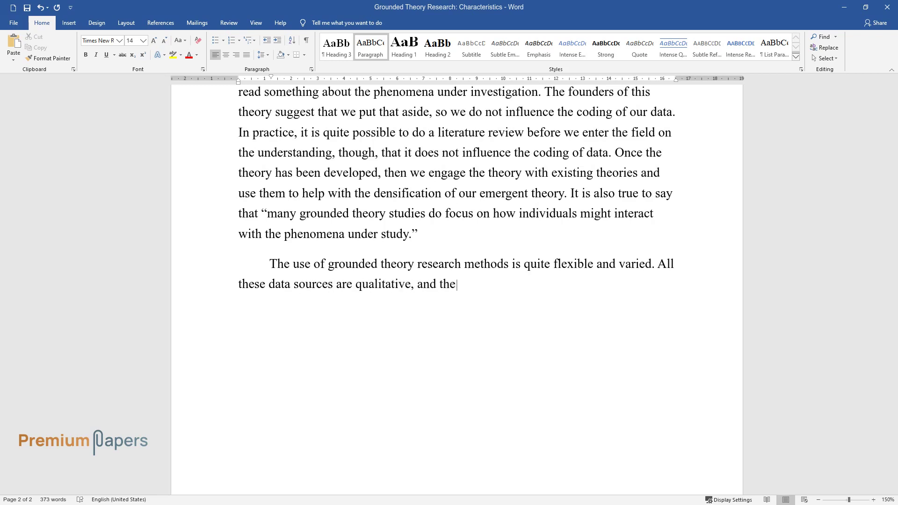
type(" use of qualitative data fits well")
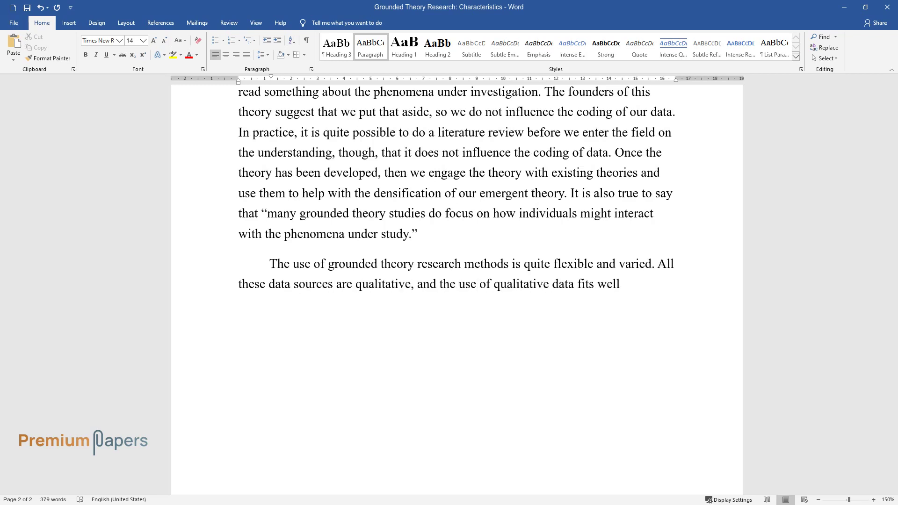
type(" with the inductive proces")
type("s of gro")
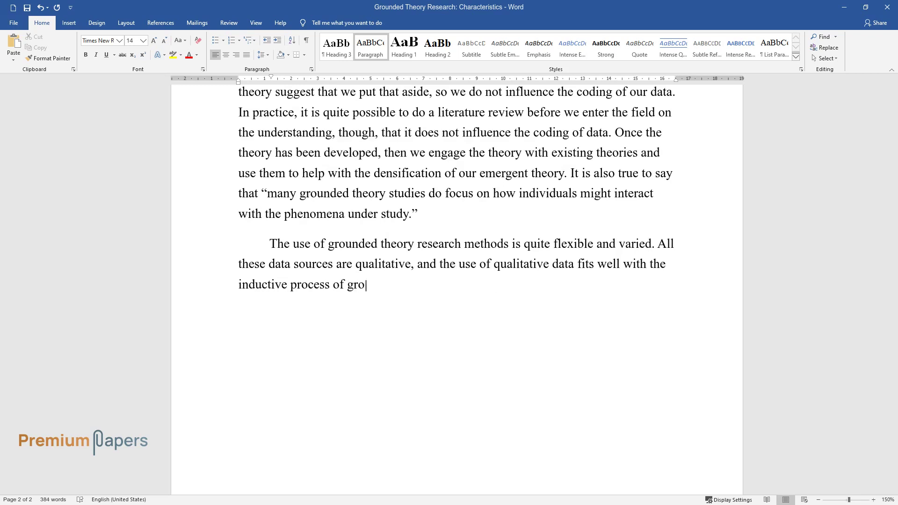
type("unded theory research. It is also ")
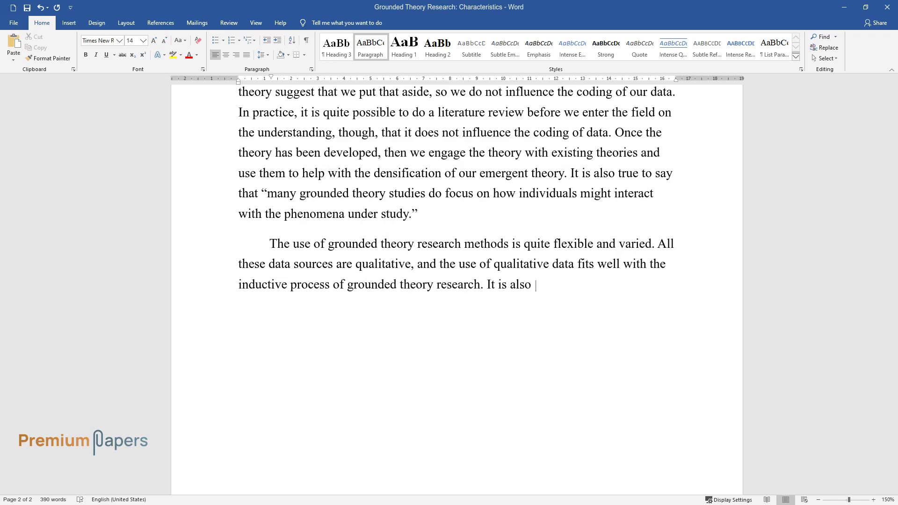
Complete the sentence with "significant to note that the use of the grounded theory research method implies overlapping data collection and analysis."
type("significant to note that the use o")
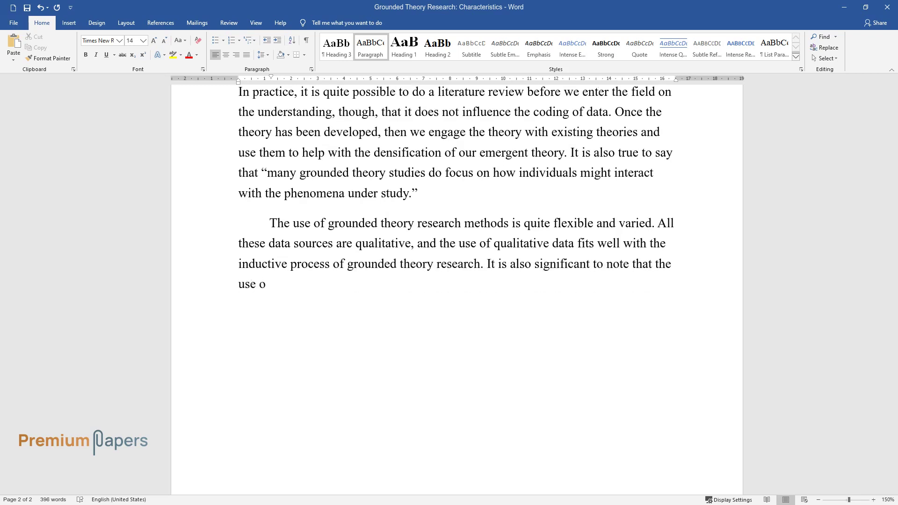
type("f the grounded theory research met")
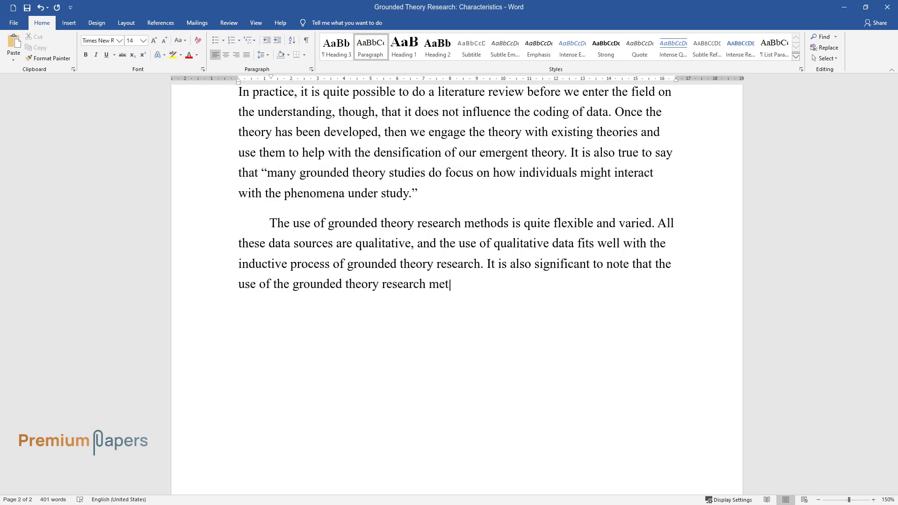
type("hod implies overlapping data colle")
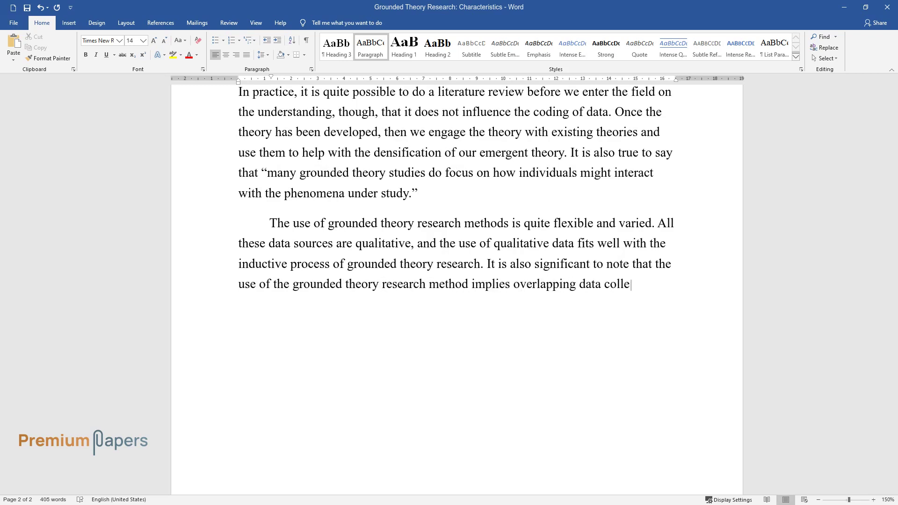
type("ction and analysis. This means tha")
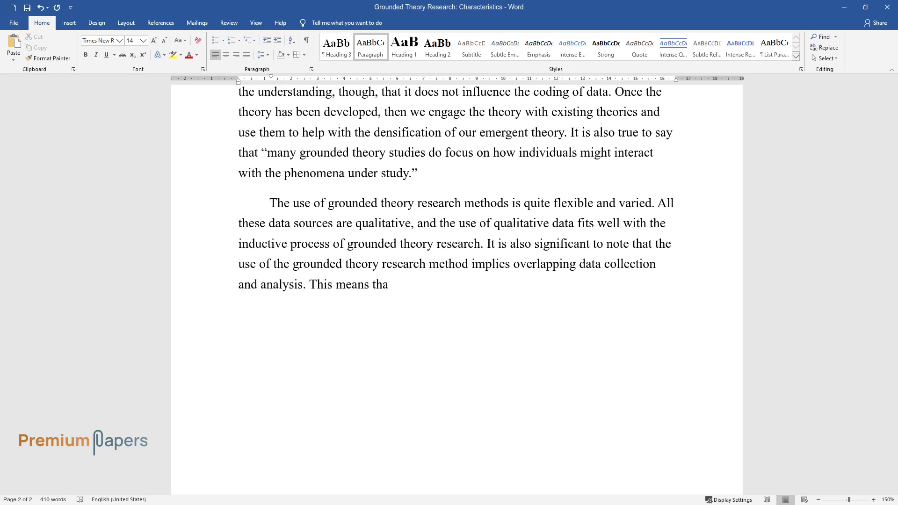
Add "This means that “researchers analyze the data in the field and use the emerging concepts from that analysis to decide where to sample from next.”"
type("t \"researchers analyze the data in")
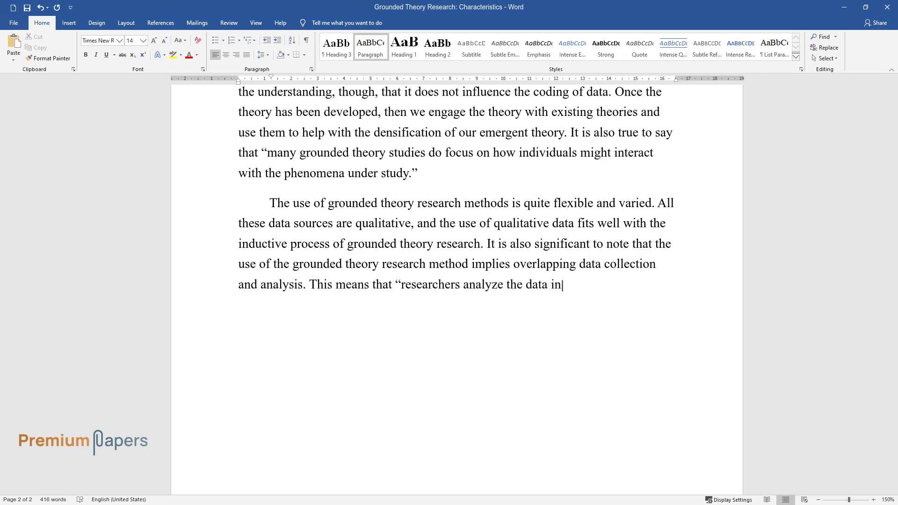
type(" the field and use the emerging concepts from that analysis to deci")
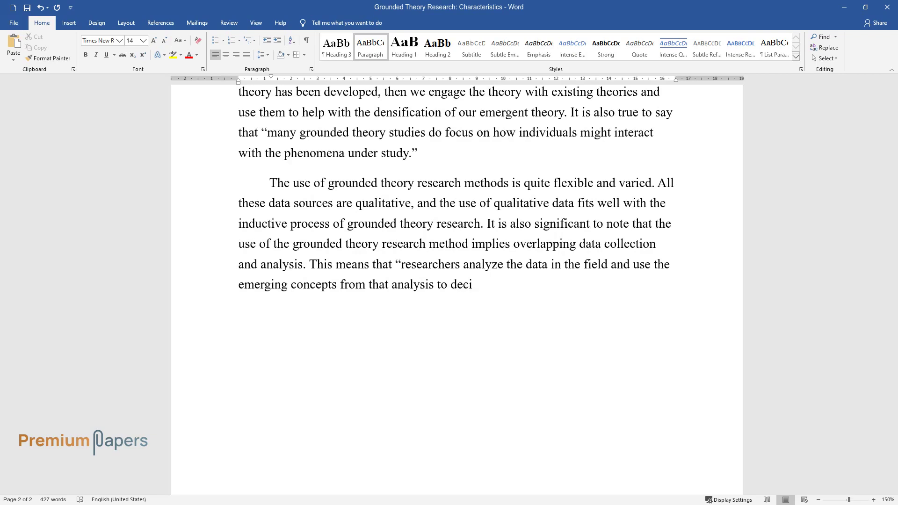
type("de where to sample from next.” Thi")
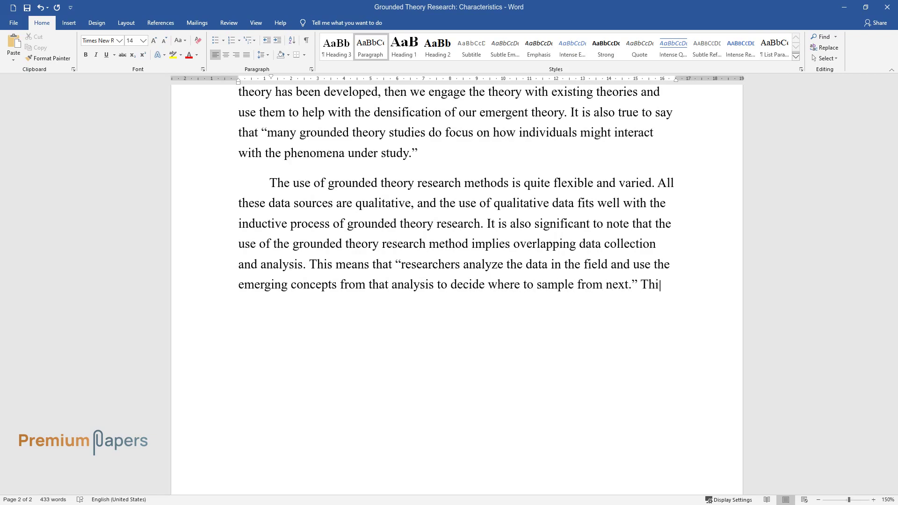
Add the sentence "This process is known as theoretical sampling because the emerging concepts direct future data collection."
type("s process is known as theoretical sampling")
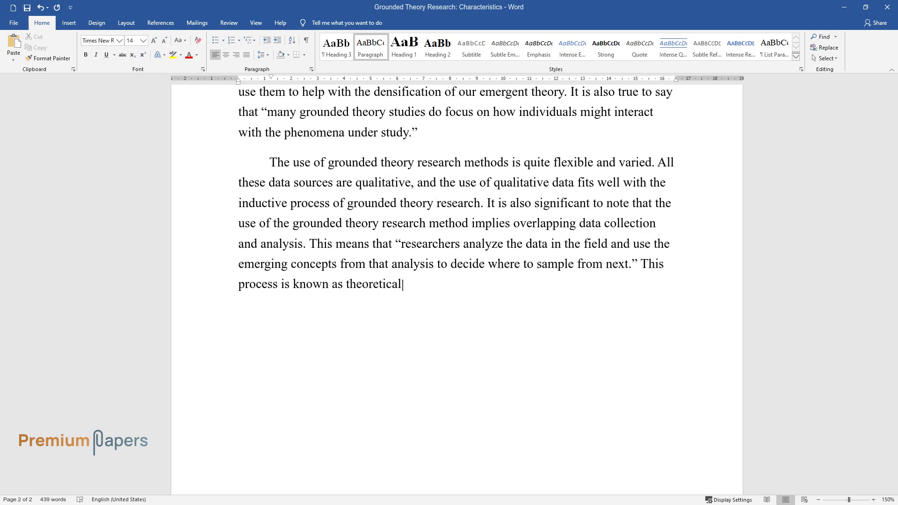
type(" because the emerging conc")
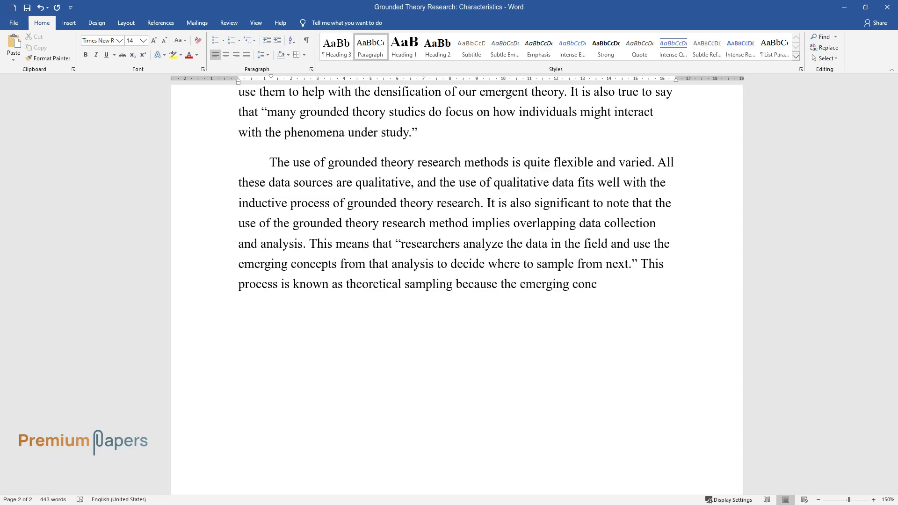
type("epts direct future data collection")
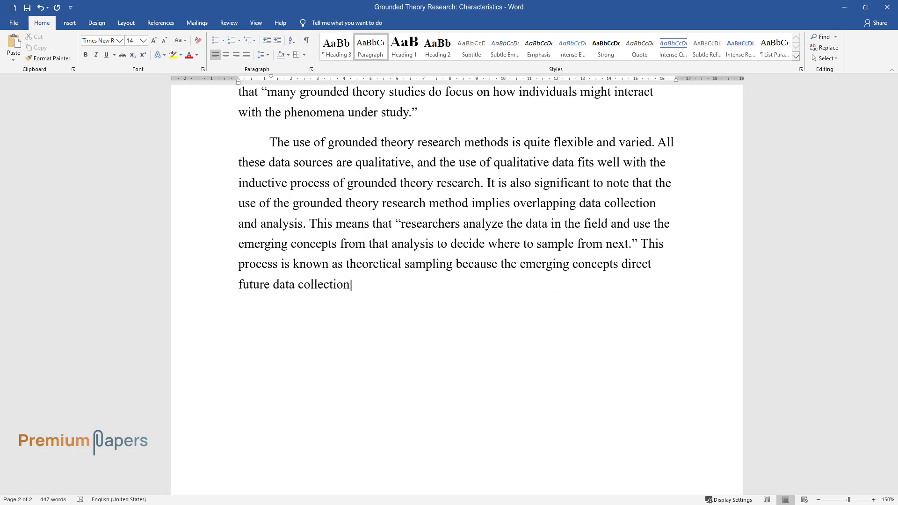
Add the sentence "This process may not always be practical, depending of course, on the amount of access granted to the researcher."
type(". This process may not always be p")
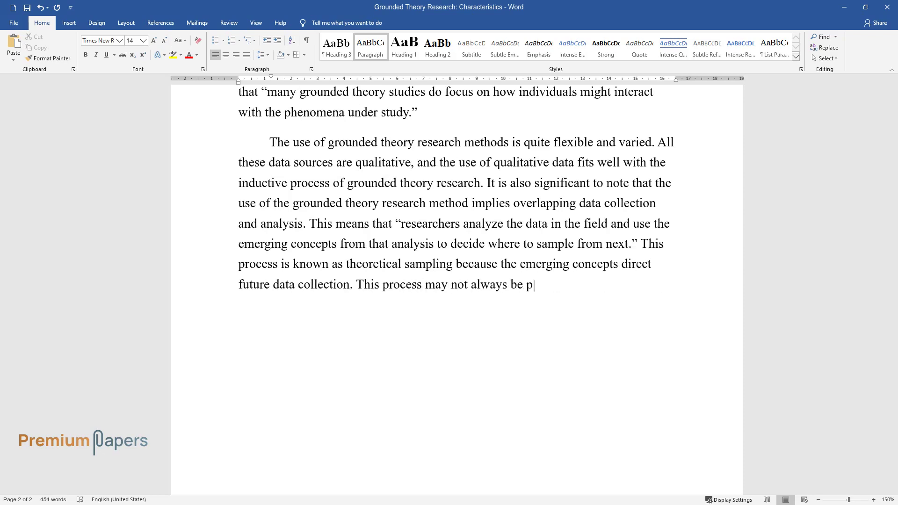
type("ractical, depending of course, on the amou")
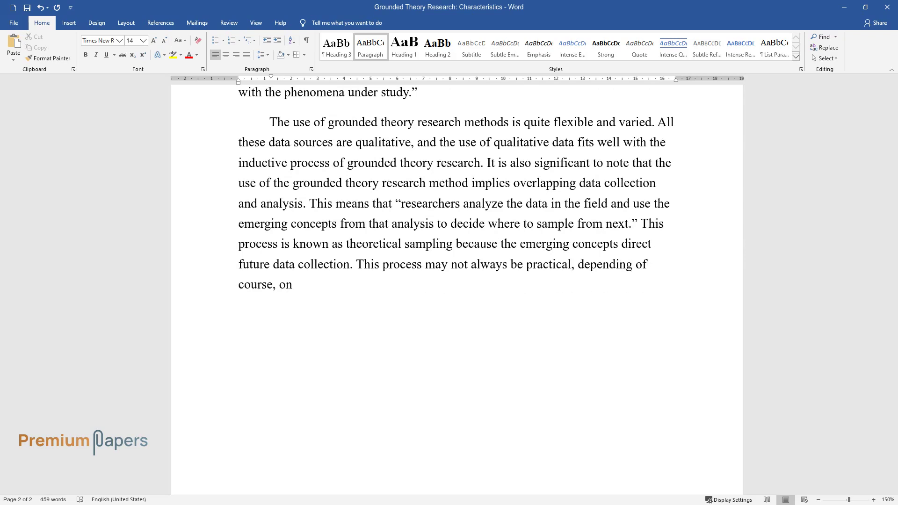
type("nt of access granted to th")
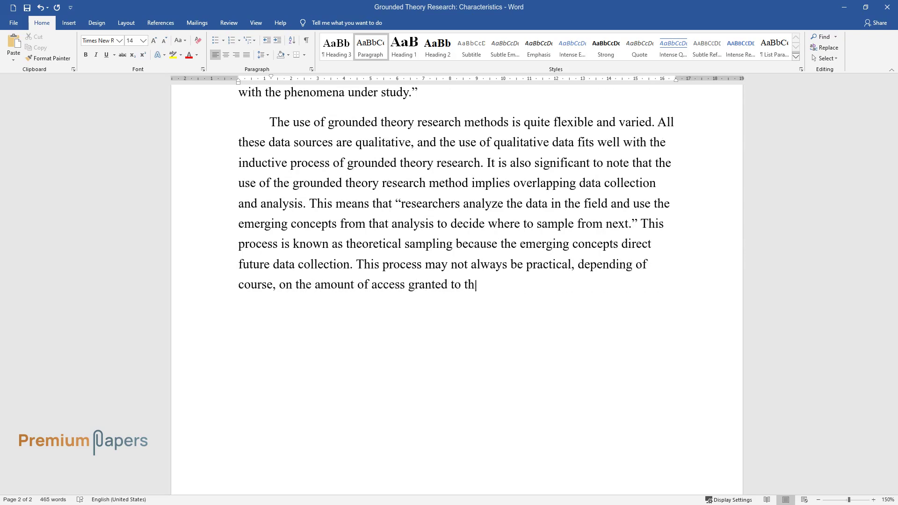
type("e researcher. So, one good idea fo")
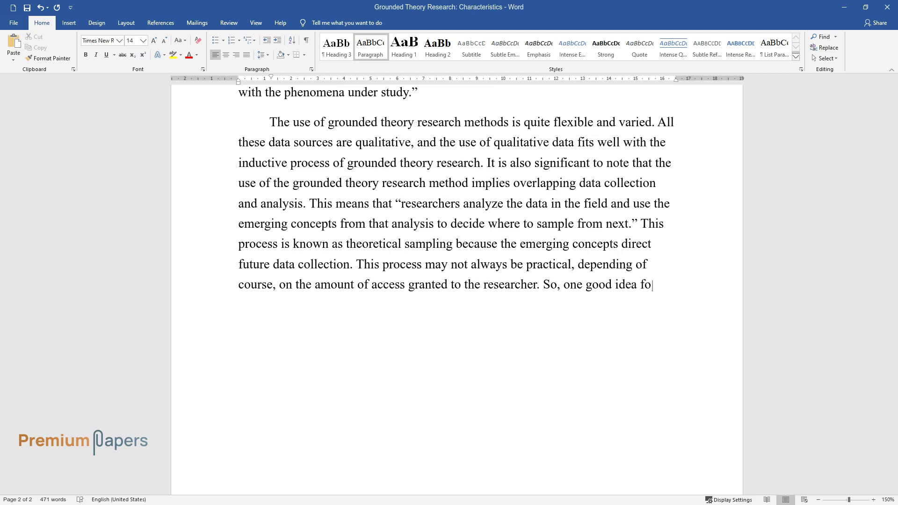
Write the sentence "So, one good idea for a grounded theory study is to allow for more than one phase of data collection."
type("r a grounded theory study")
type(" is to a")
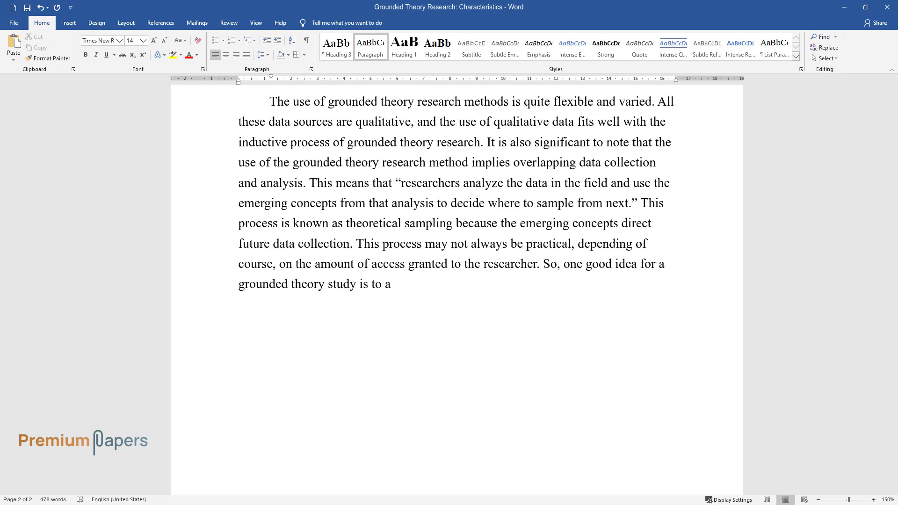
type("llow for more than one phase of da")
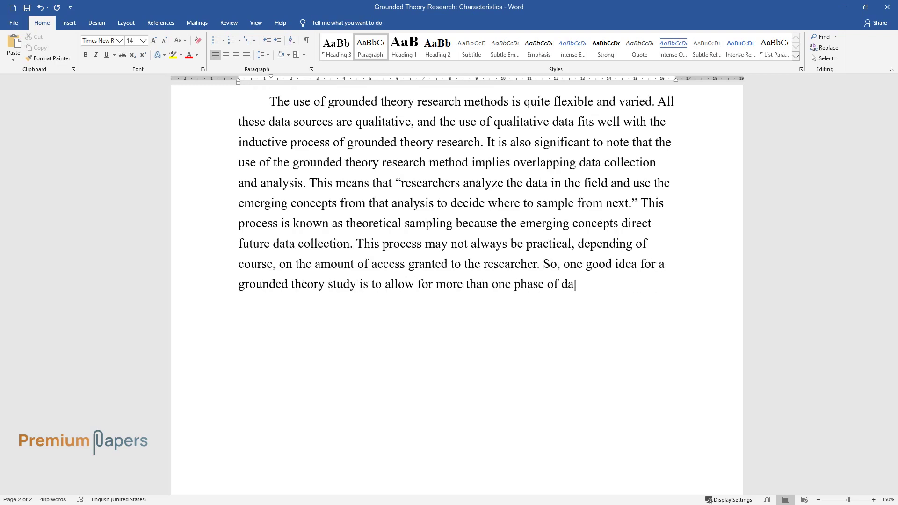
type("ta collection. Theoretical samplin")
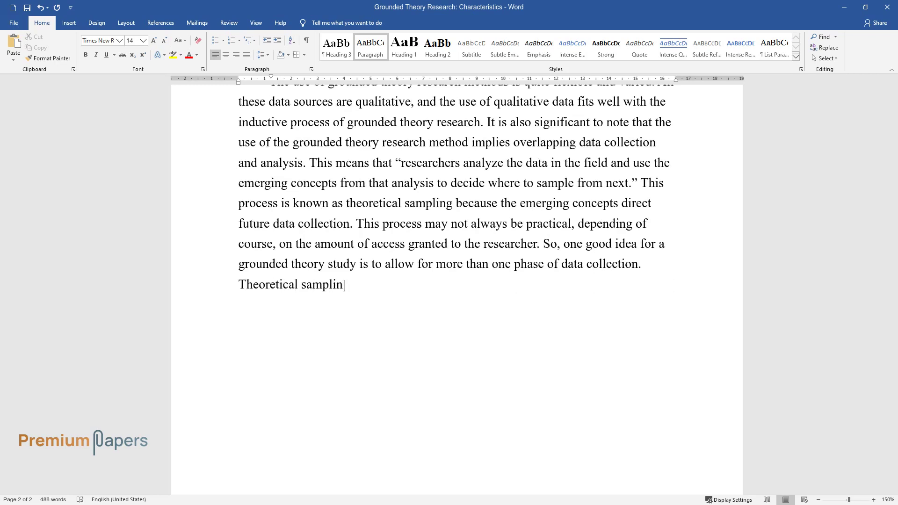
Add "Theoretical sampling enables the investigator to build up justification for concepts in the theory by finding more instances of a particular concept."
type("g enables the investigator to build up justificatio")
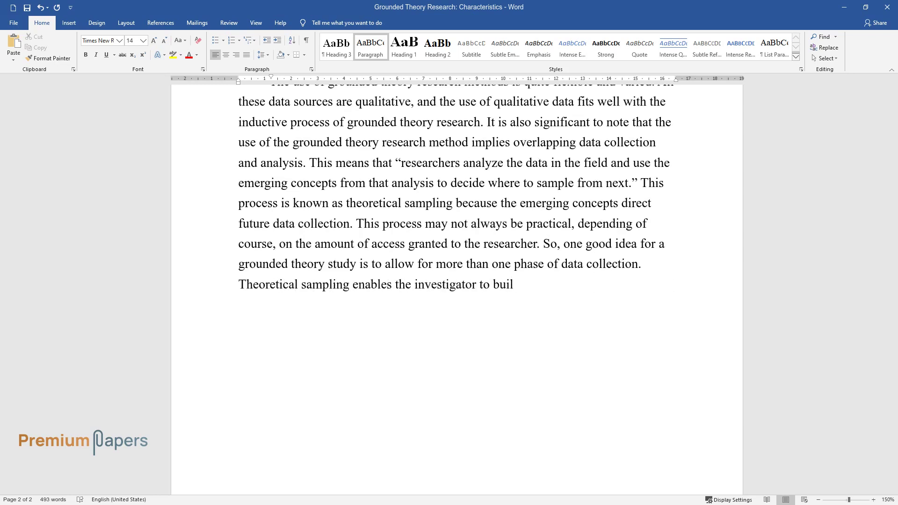
type("n for concepts in the theo")
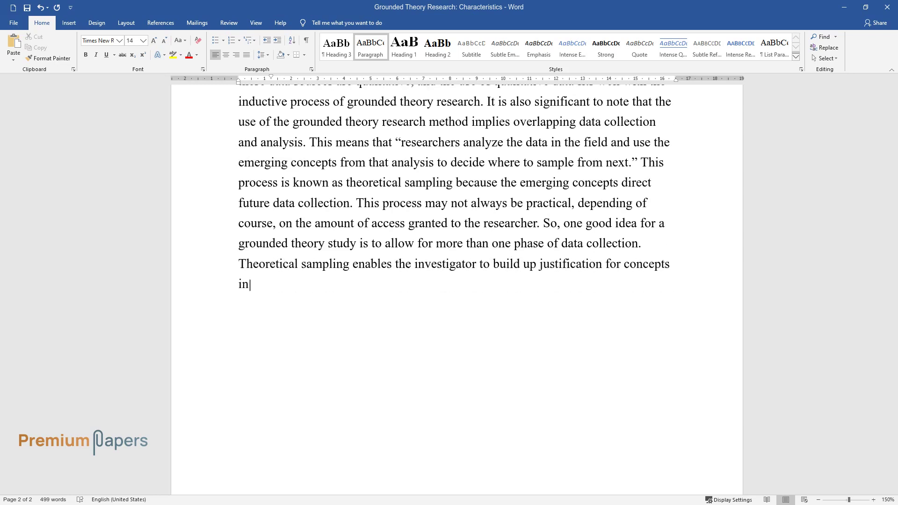
type("ry by finding more instan")
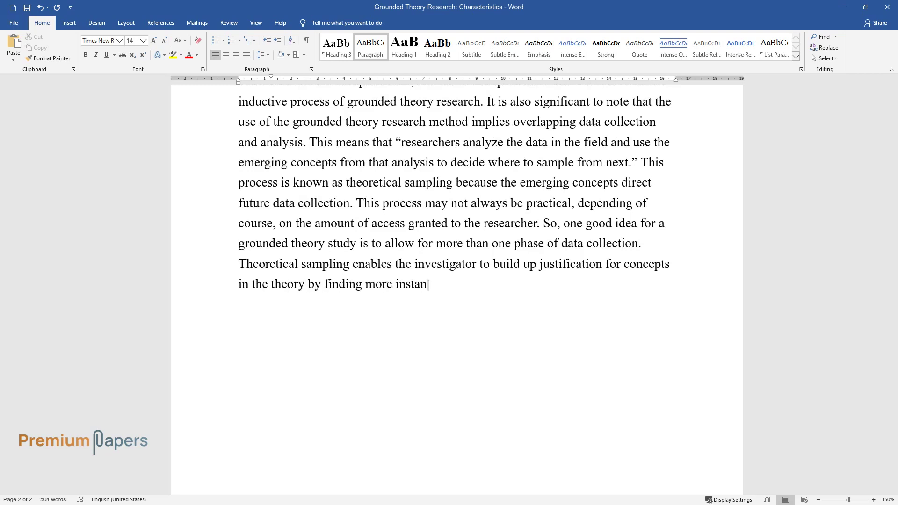
type("ces of a particular concept. It al")
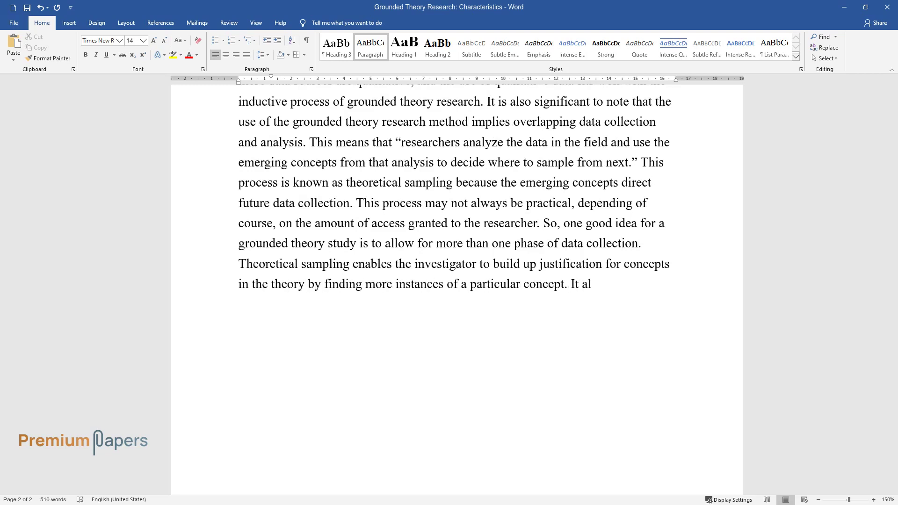
End the paragraph with the sentence "It allows researchers to follow an emerging storyline suggested by data."
type("lows researchers to follow an emer")
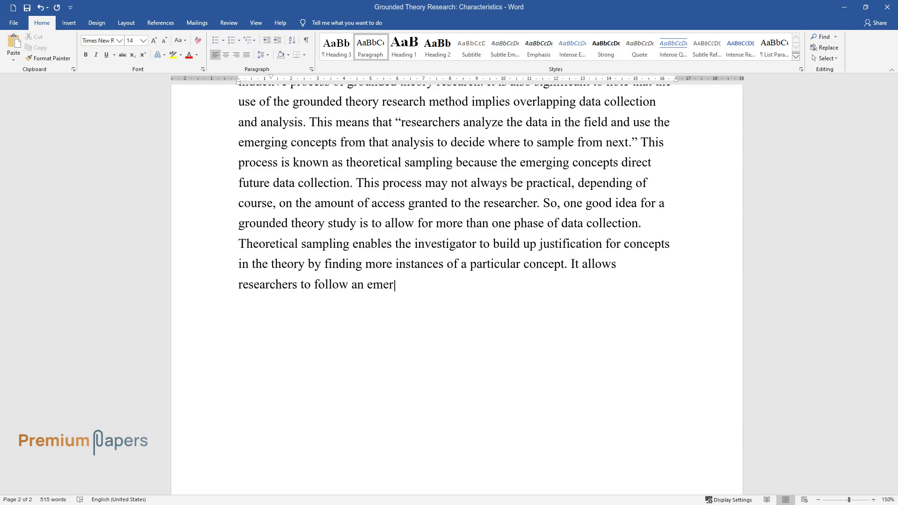
type("ging storyline suggested by data.")
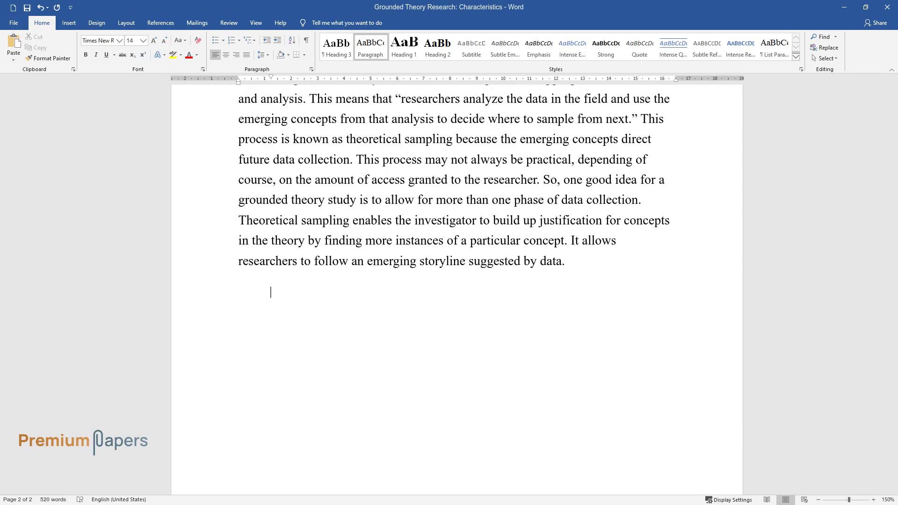
Start a new paragraph with "The Ground theory research method has several notable characteristics. First, a grounded theory research method’s main aim is theory building."
type("The Ground t")
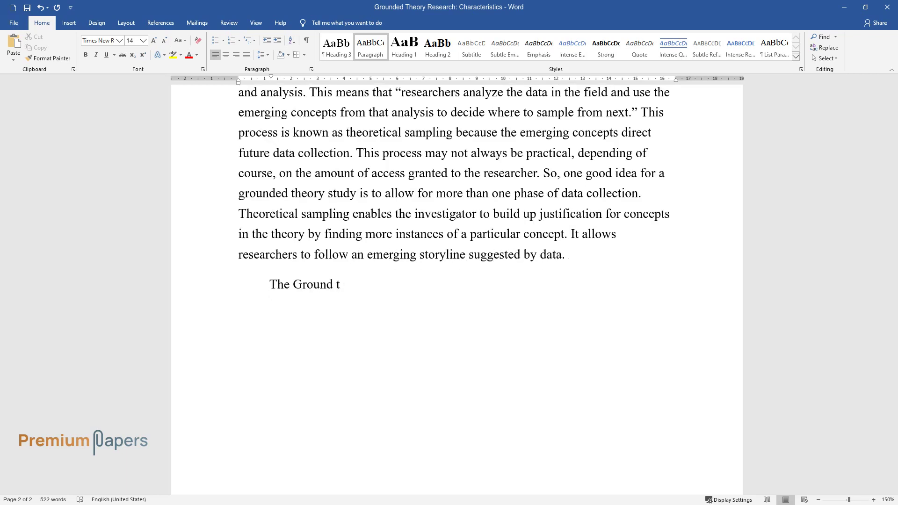
type("heory research method has several ")
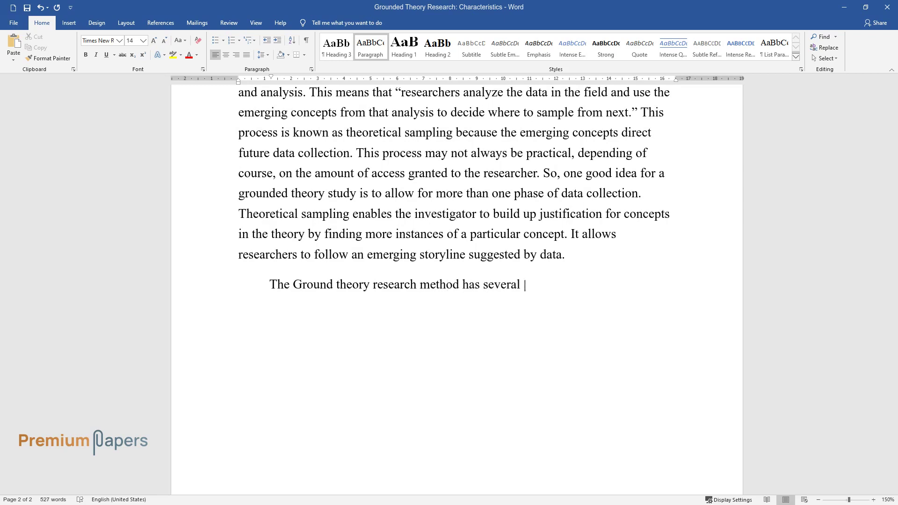
type("notable characteristics. First, a grounded")
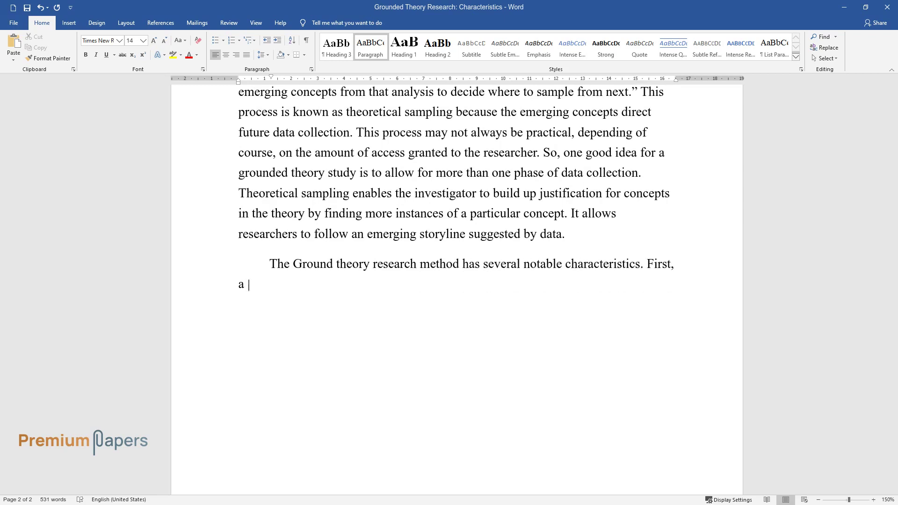
type(" theory research method's main aim is theor")
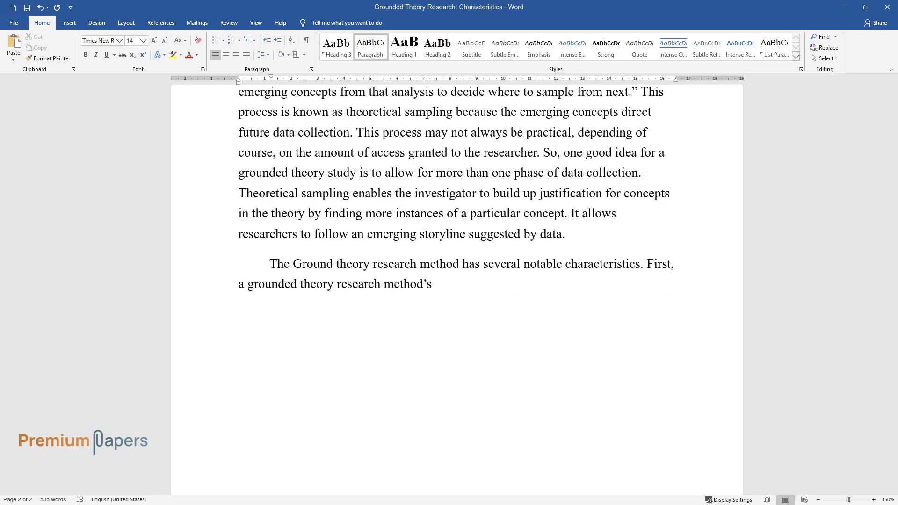
type("y building. Secon")
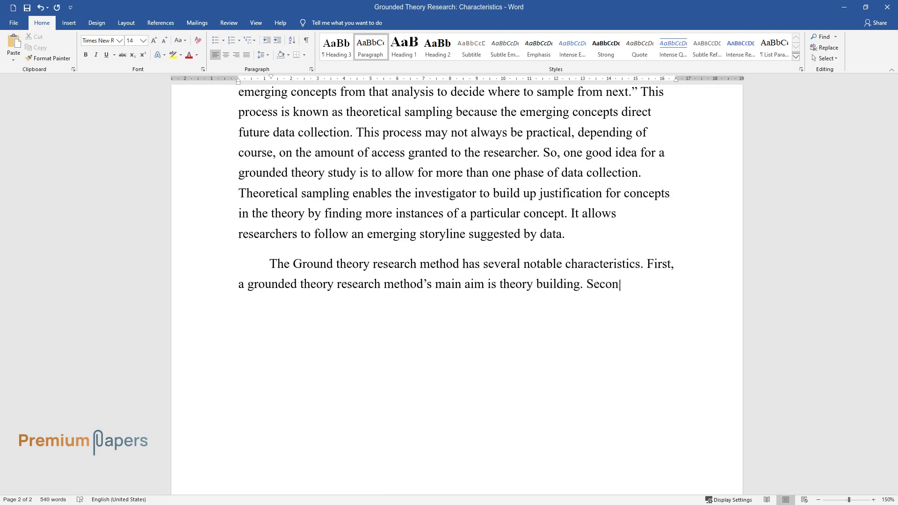
Add "Second, as a general rule, researchers should make sure that they have no preconceived theoretical ideas before starting their research."
type("d, as a general rule, researchers ")
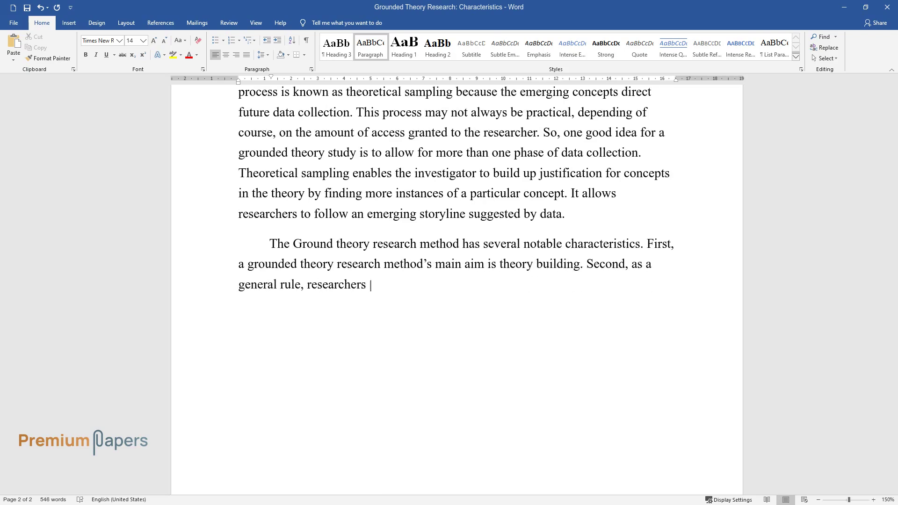
type("should make sure that they have no")
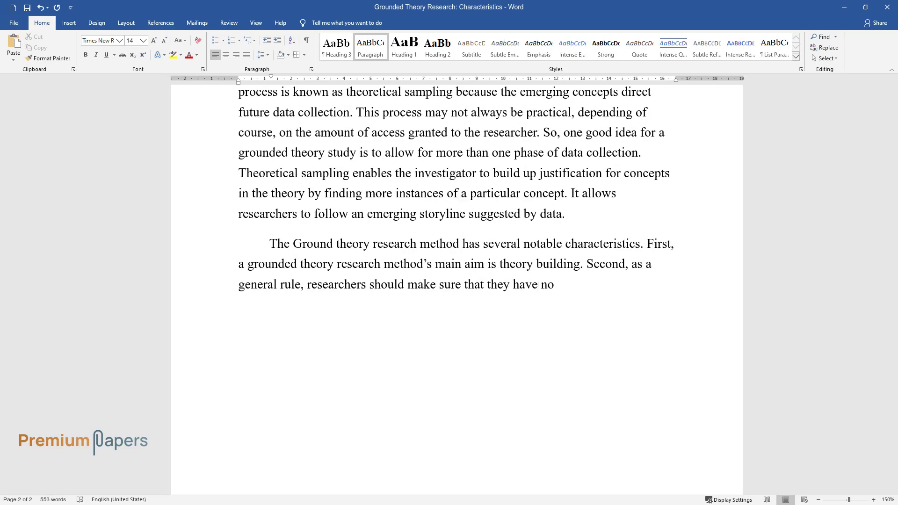
type(" preconceived theoretical ideas be")
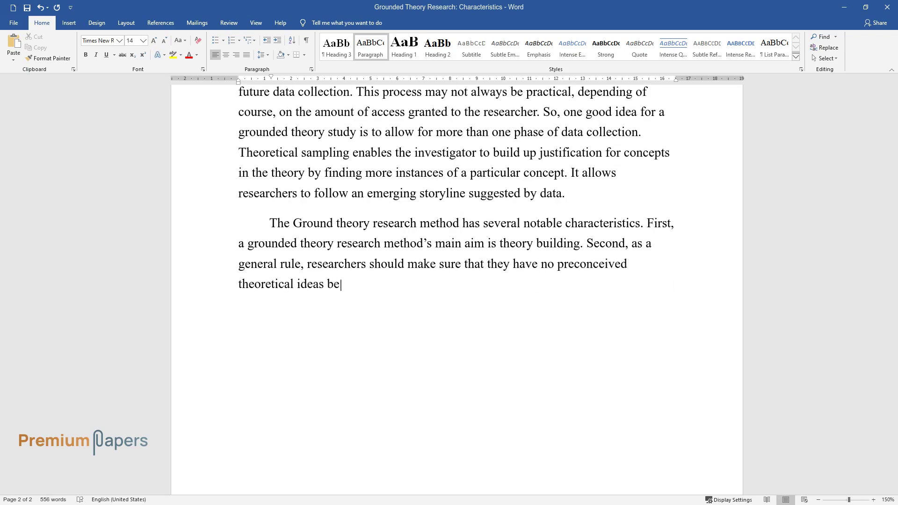
type("fore starting their research. Thi")
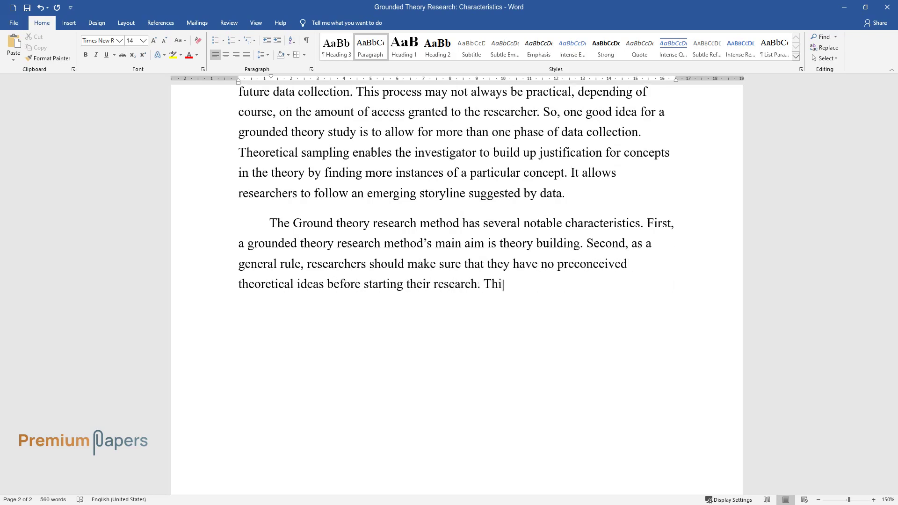
Add "Third, “analysis and conceptualization are engendered through the core process of constant comparison, where every slice of data is compared with all existing concepts and constructs,"
type("rd, “analysis and conceptualizatio")
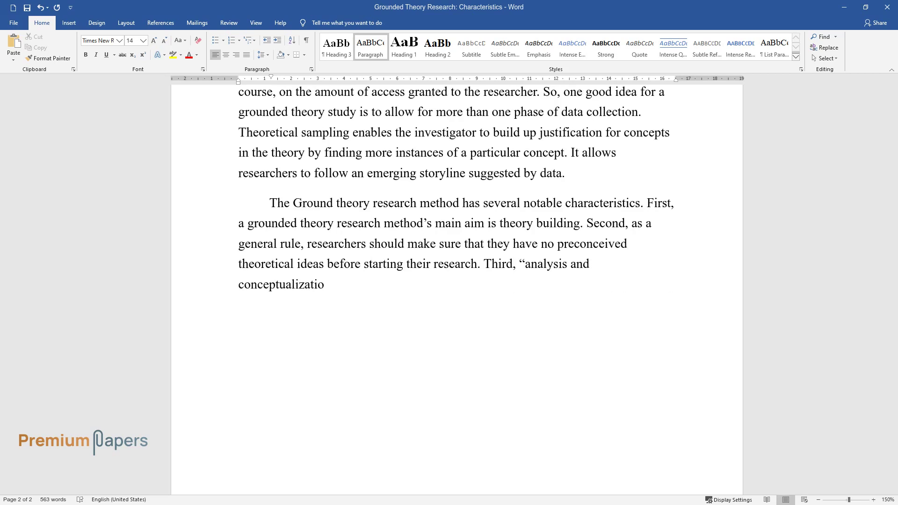
type("n are engendered through the core ")
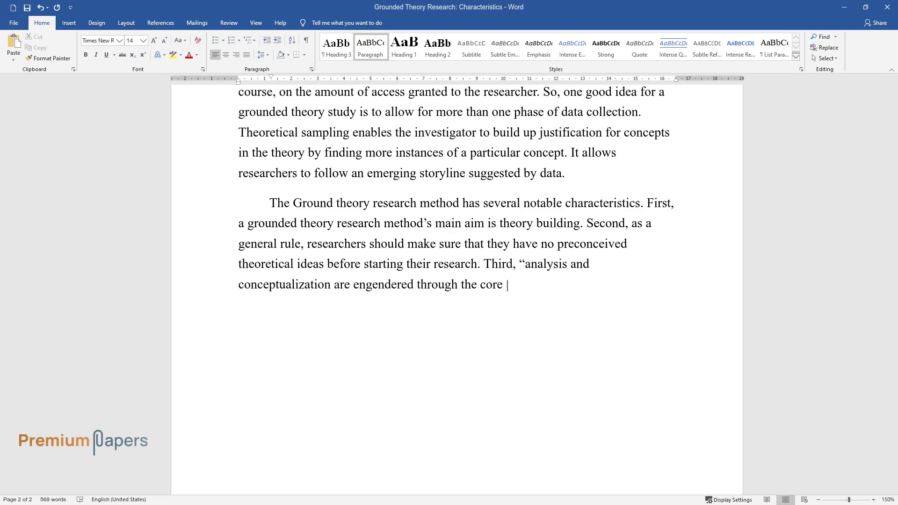
type("process of constant comparison, wh")
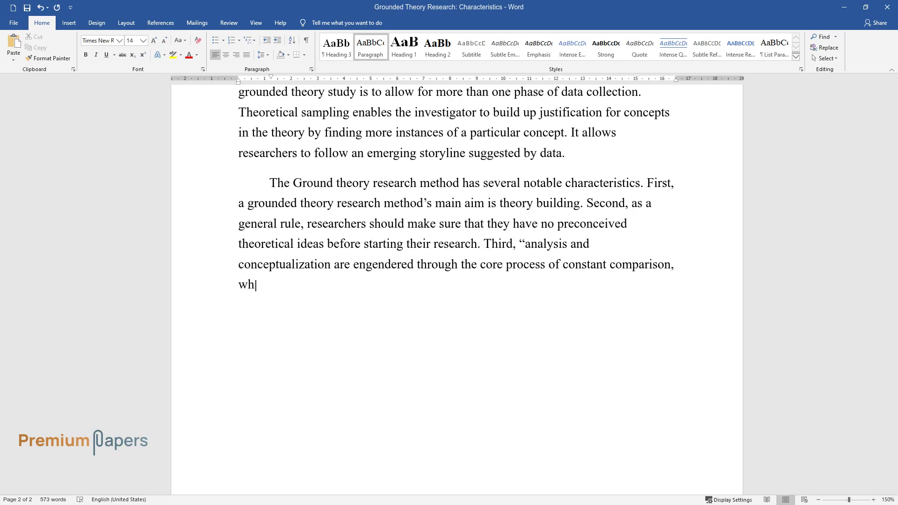
type("ere every slice of data is compare")
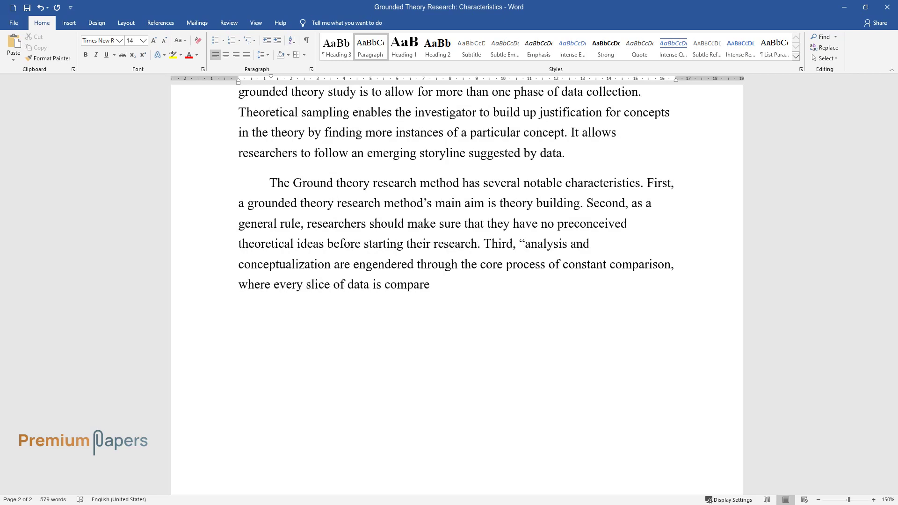
type("d with all existing concepts and c")
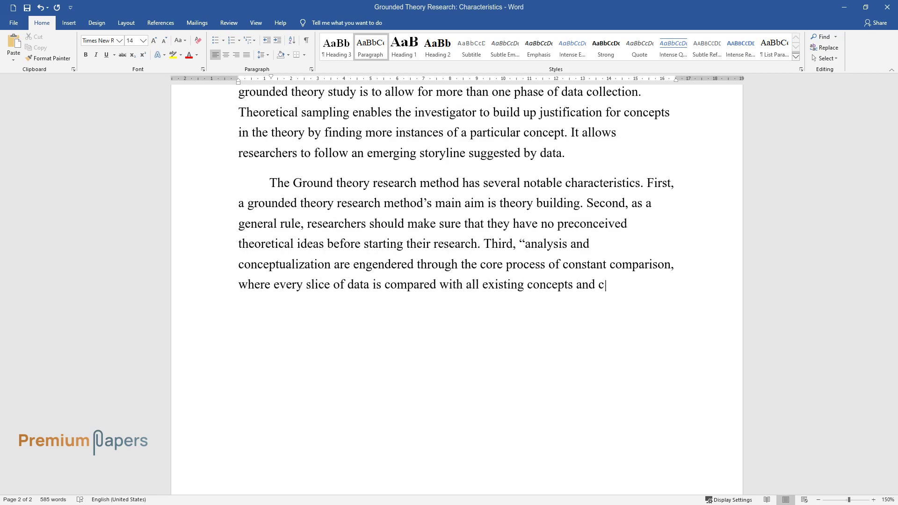
Add "to see if it enriches an already existing category (by adding to or enhancing its properties), forms a new one or points to a new relation"
type("onstructs, to see if it enriches an alread")
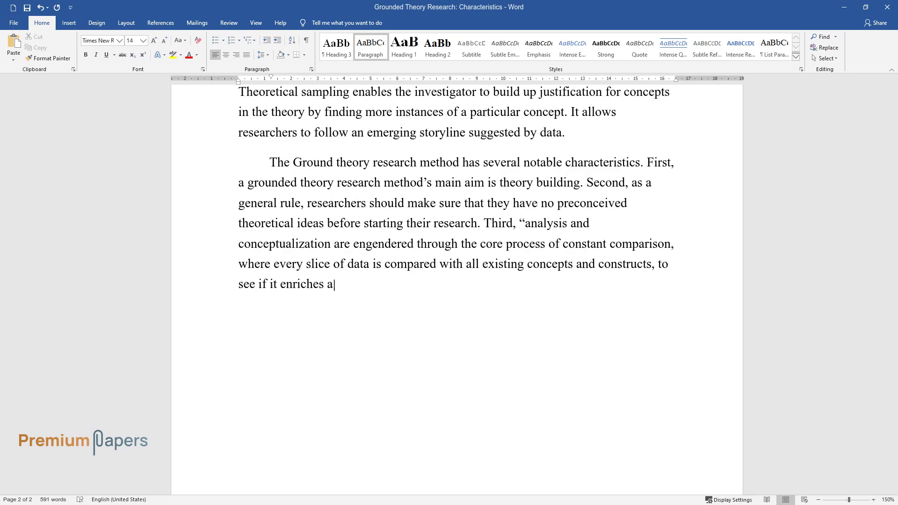
type("y existing category (by a")
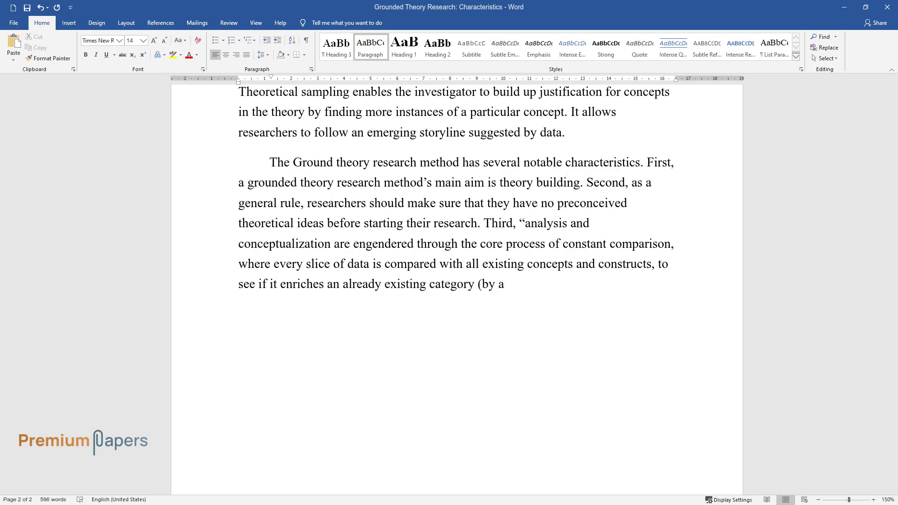
type("dding to or enhancing its properti")
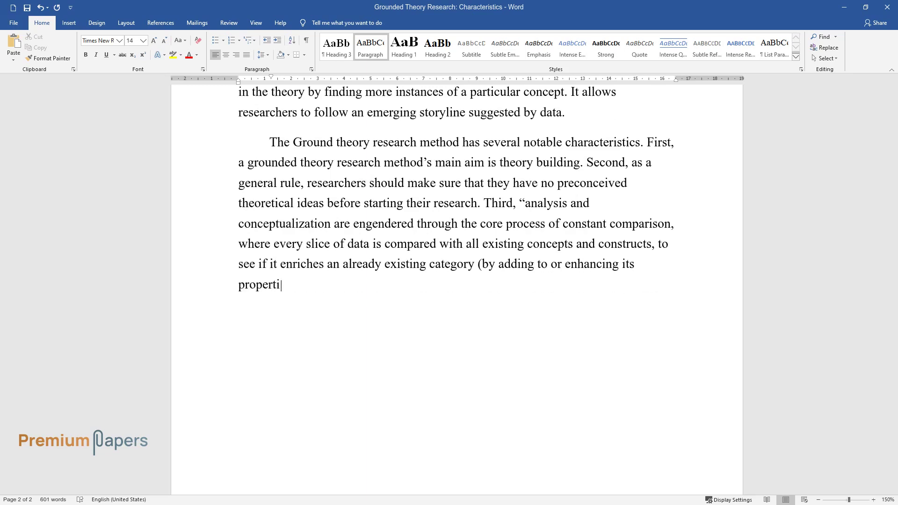
type("es), forms a new one or points to ")
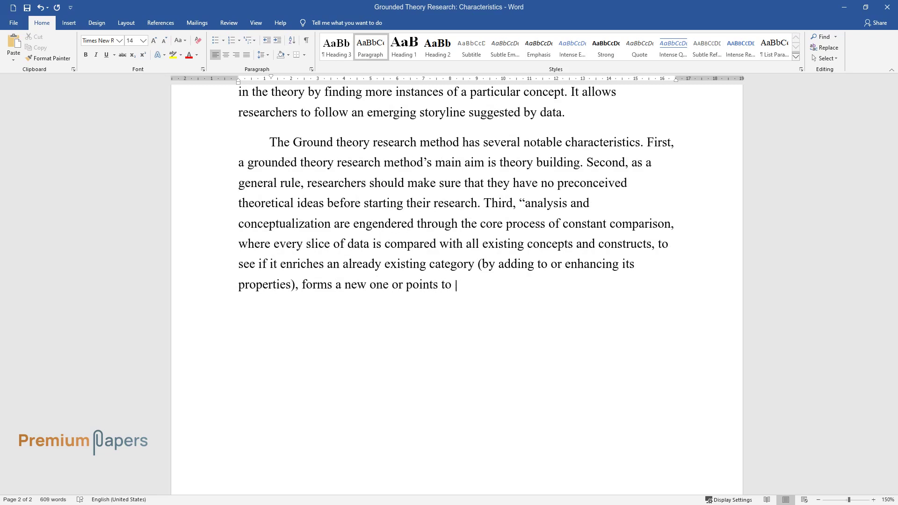
type("a new relation and fourth, slices")
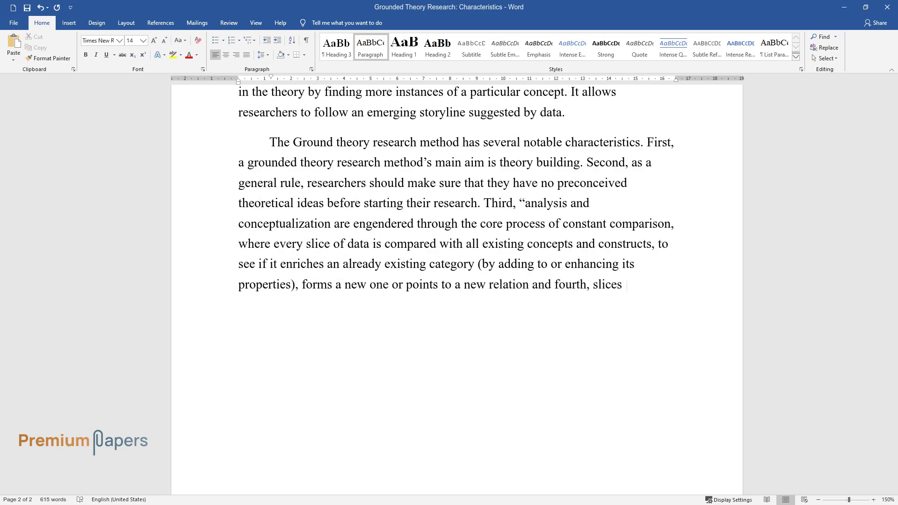
Add "and fourth, slices of data of all kinds are selected by a process of theoretical sampling, where researchers decide, on analytical rounds, where to sample from next.”"
type(" of data of all kinds are selected ")
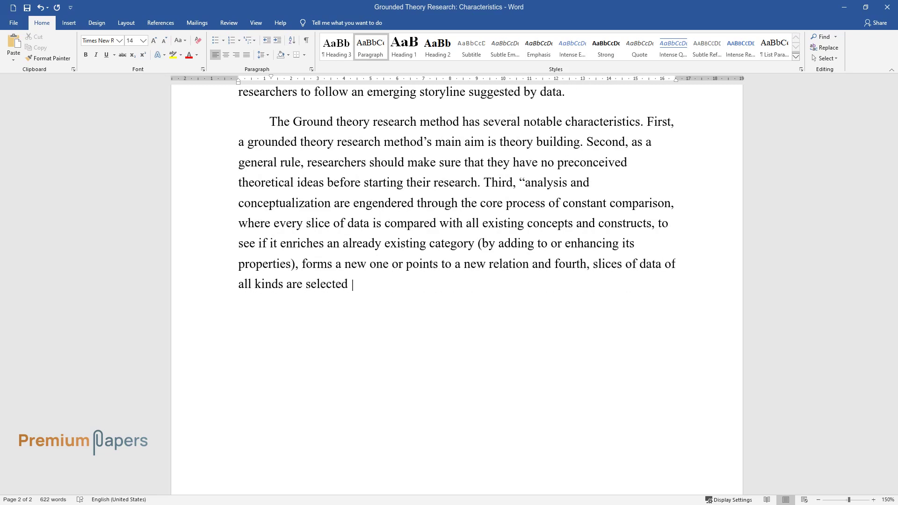
type("by a process of theoretical sampli")
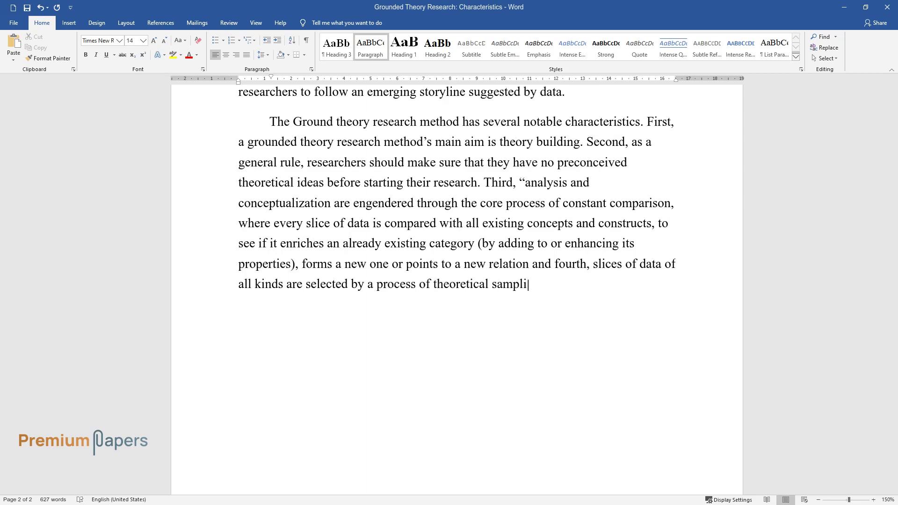
type("ng, where researchers decide, on analytical rounds, where t")
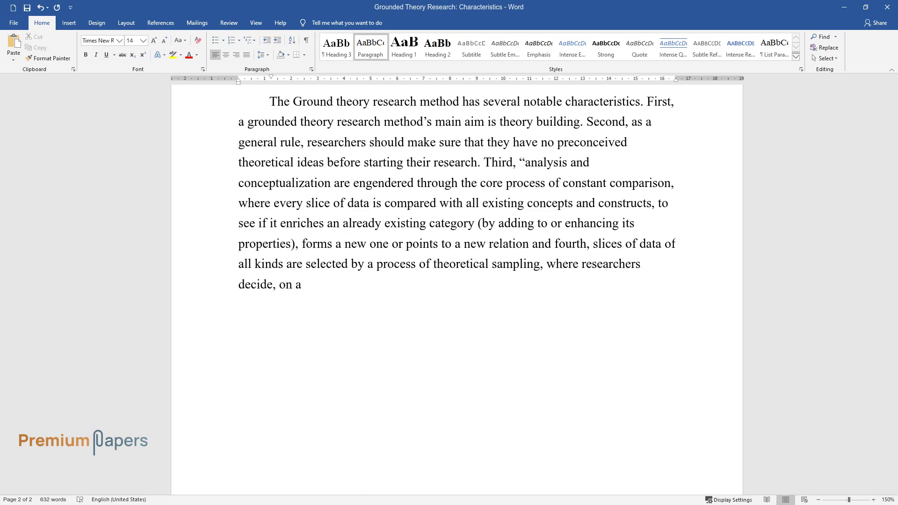
type("o sample from next.”")
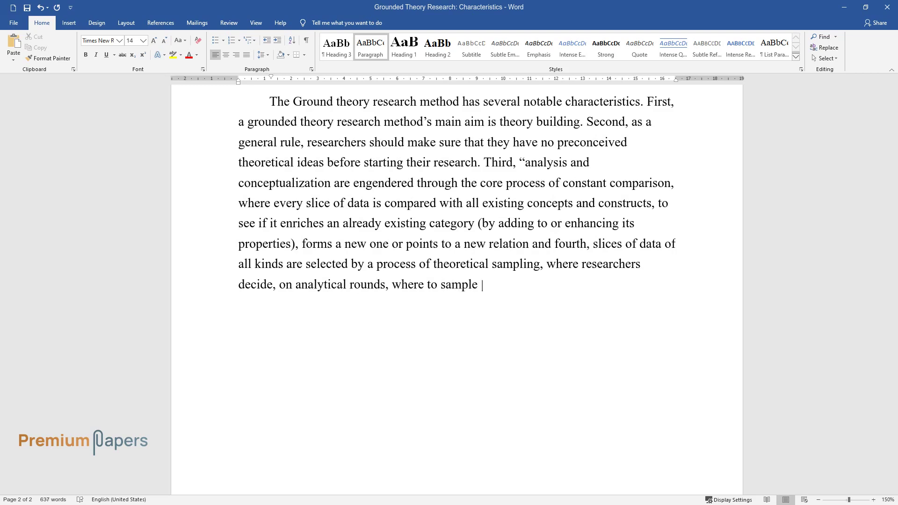
Start a new paragraph with "The first and main characteristic of grounded theory suggests that researchers should focus on building new theories."
key("Return")
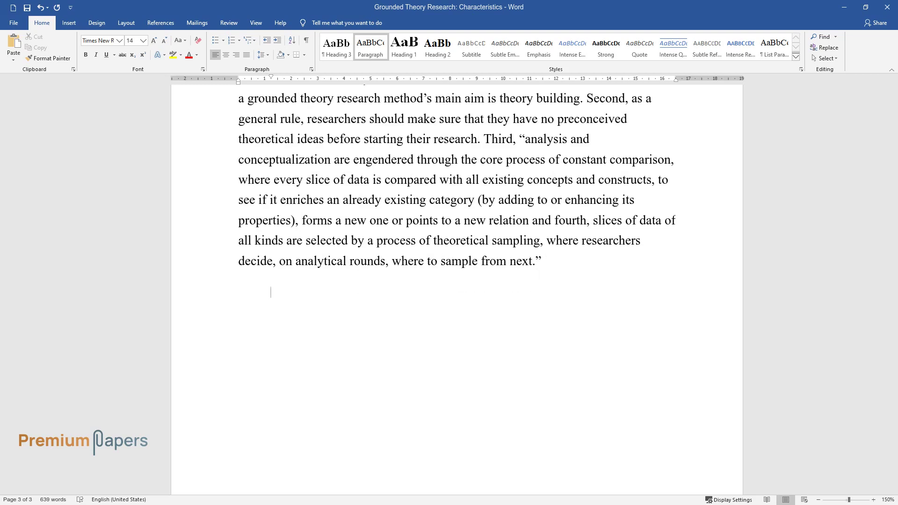
type("The first and main characteristic")
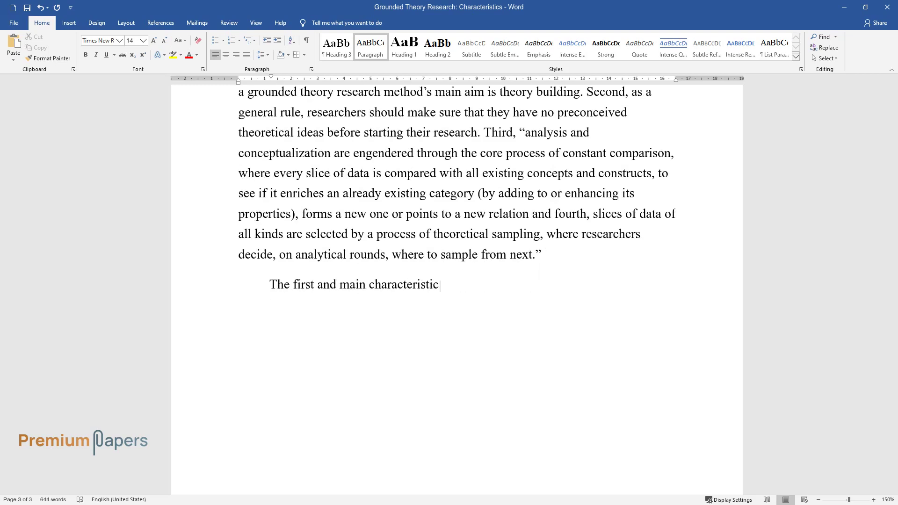
type(" of grounded theory suggests that r")
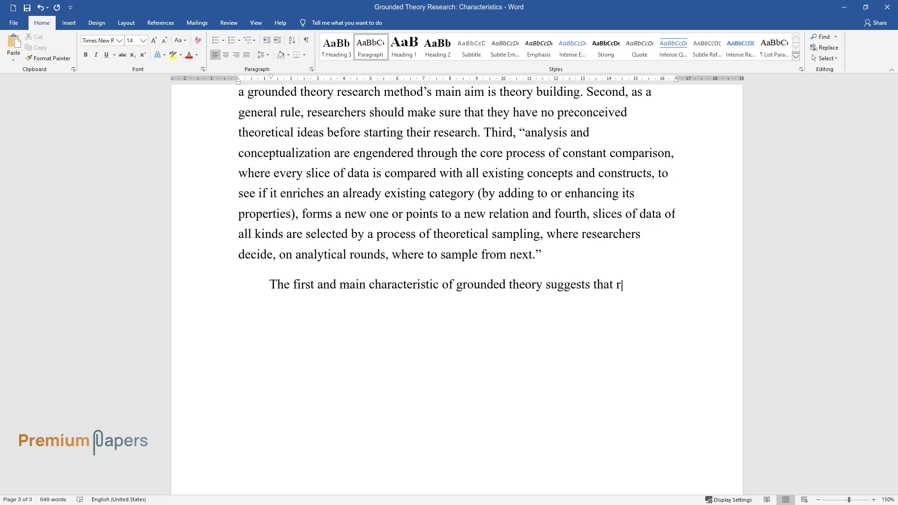
type("esearchers should focus on building")
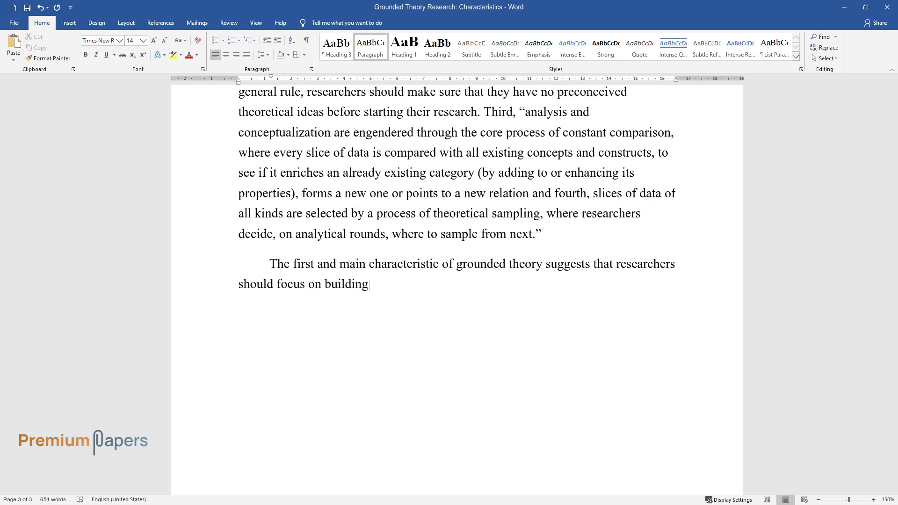
type(" new theories. Indeed, that was the")
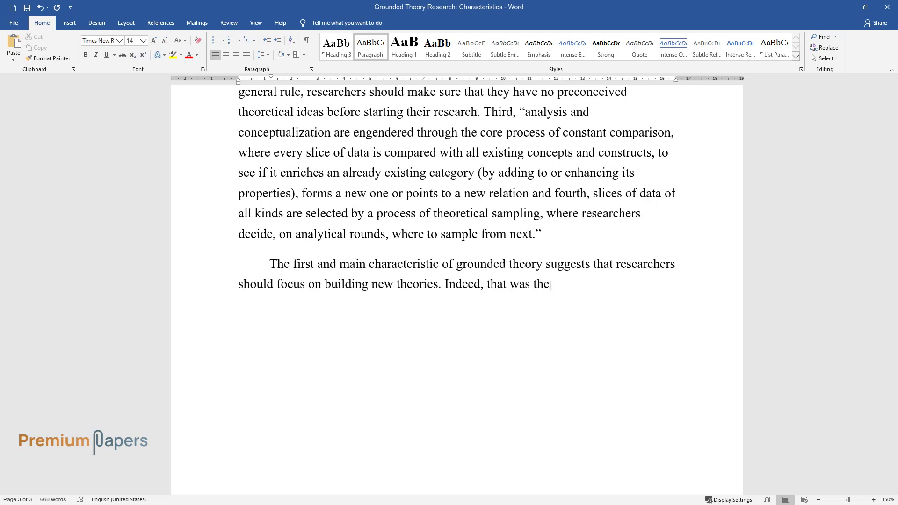
Add the sentence "Indeed, that was the main reason why the grounded theory method was developed in the first place."
type(" main reason why the grounded theor")
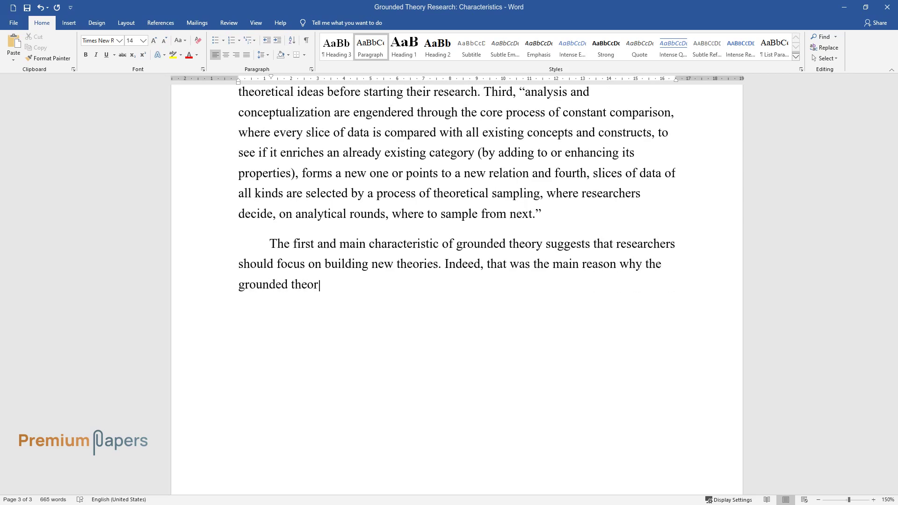
type("y method was developed in the first")
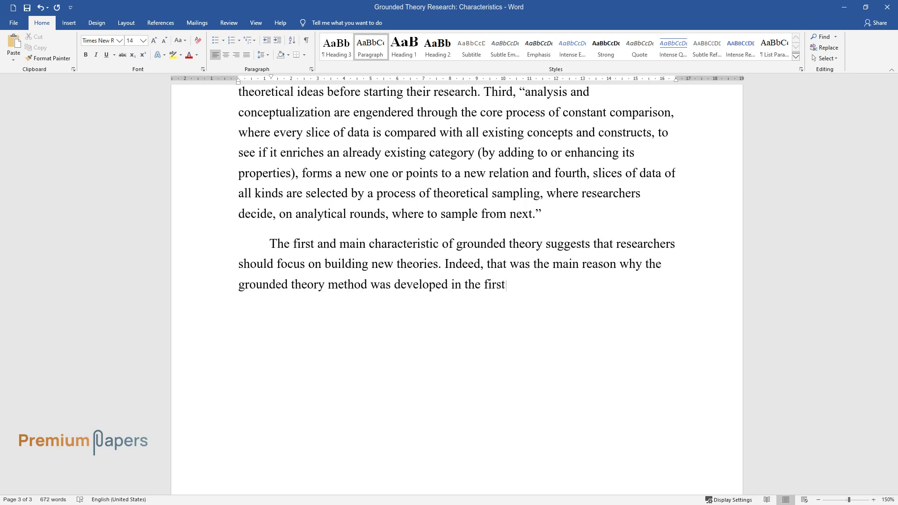
type(" place. Researchers must make a dis")
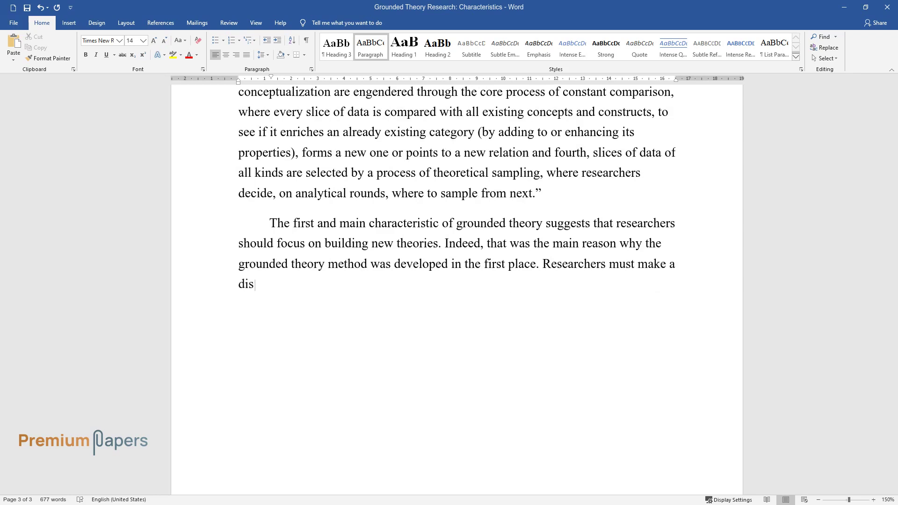
Add "Researchers must make a distinction between substantive theories and formal theories. The second characteristic challenges researchers not to rely on previous studies."
type("tinction between substantive theorie")
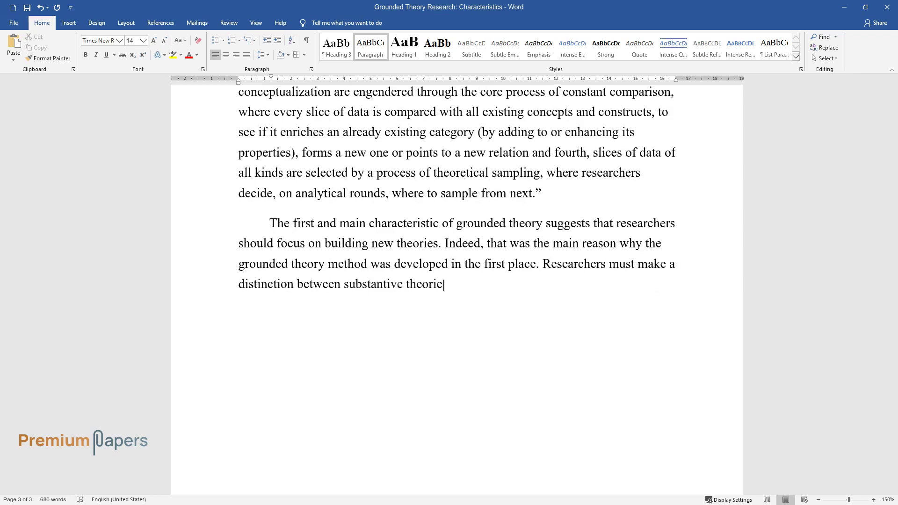
type("s and formal theories. The second c")
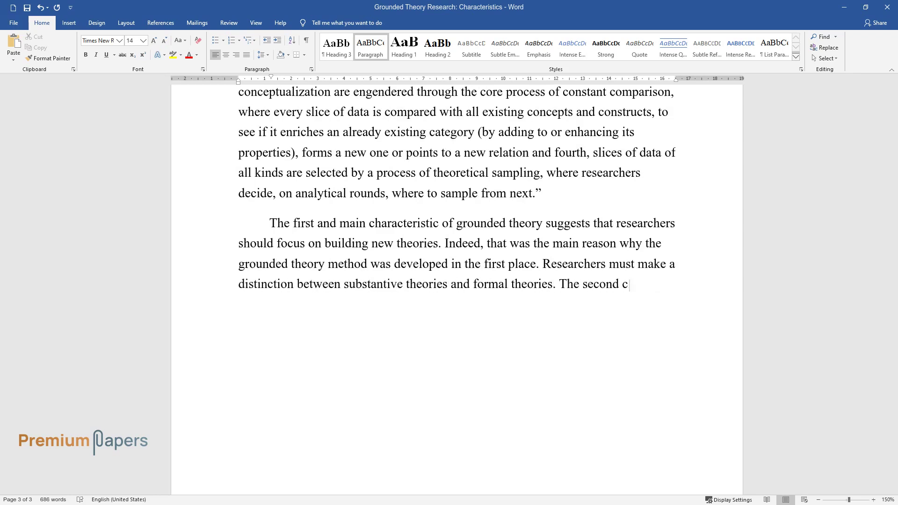
type("haracteristic challenges researcher")
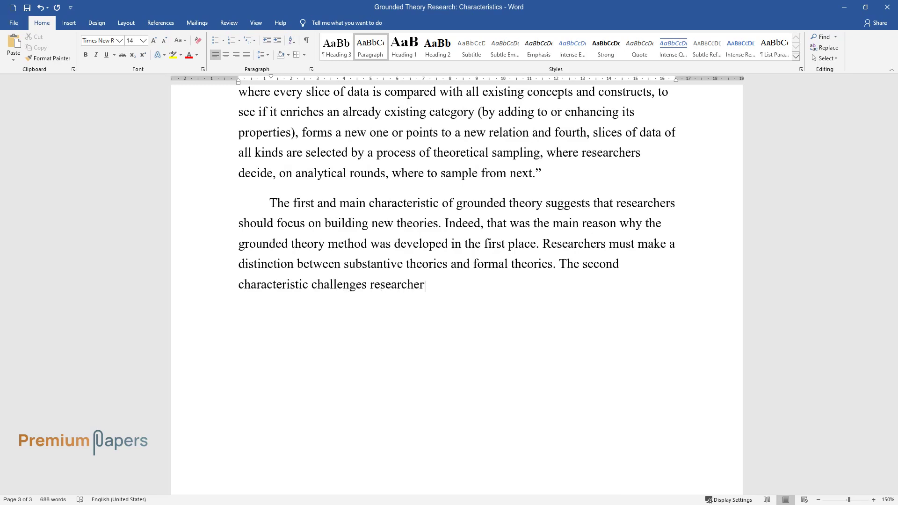
type("s not to rely on previous studies.")
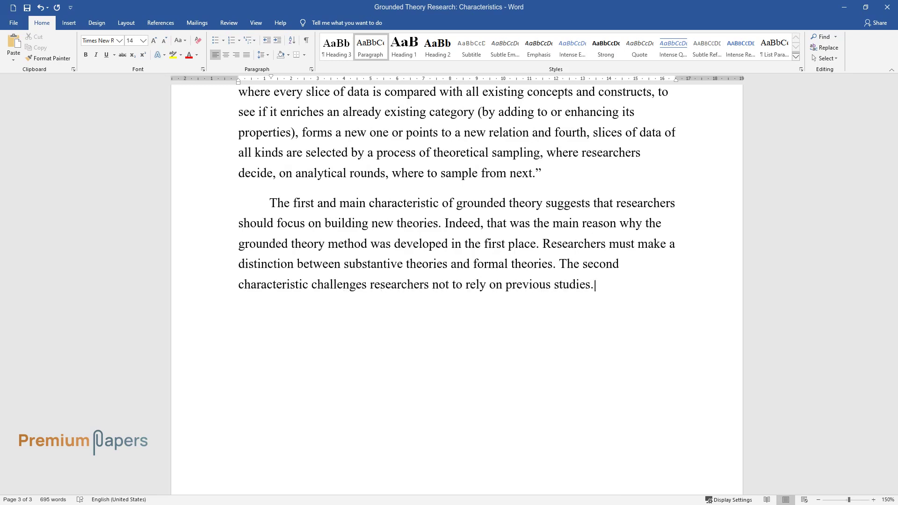
Add "The dictum in grounded theory is that there is no need to review the literature in the substantive area under study"
type(" The dictum in grounded theory is th")
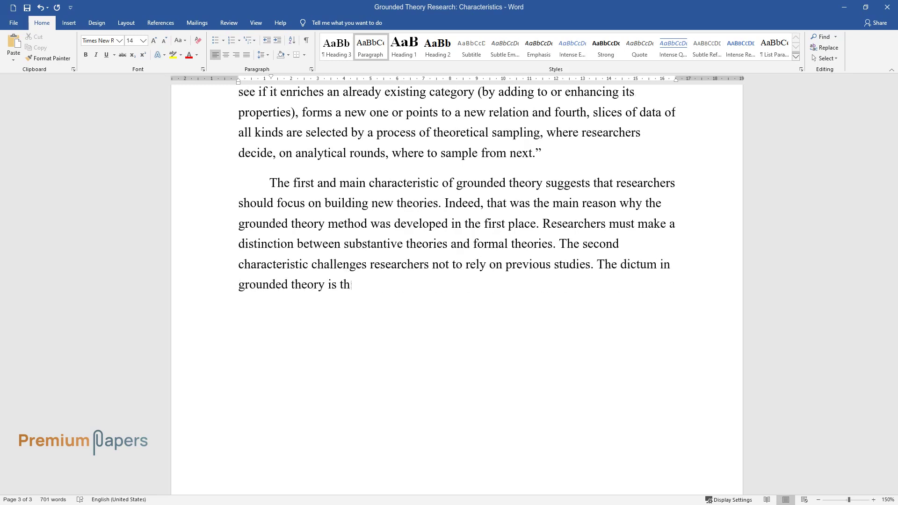
type("at there is no need to review the l")
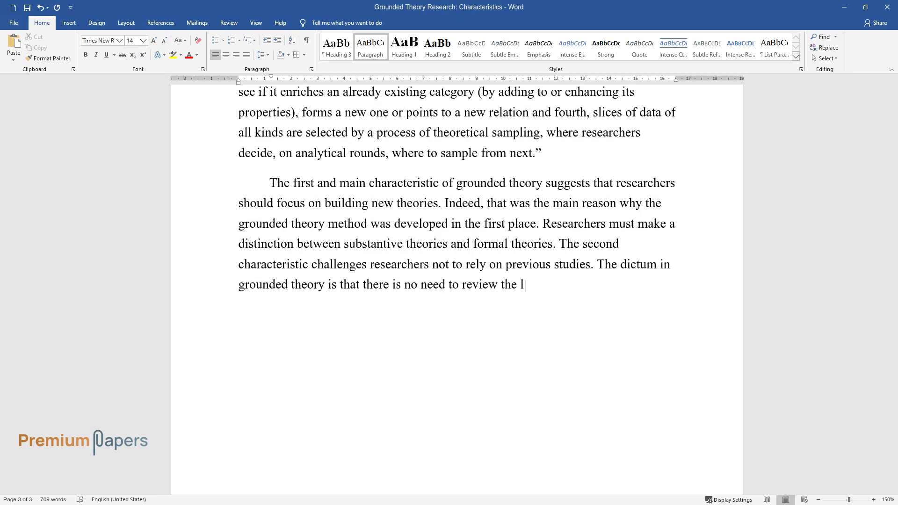
type("iterature in the substantive area u")
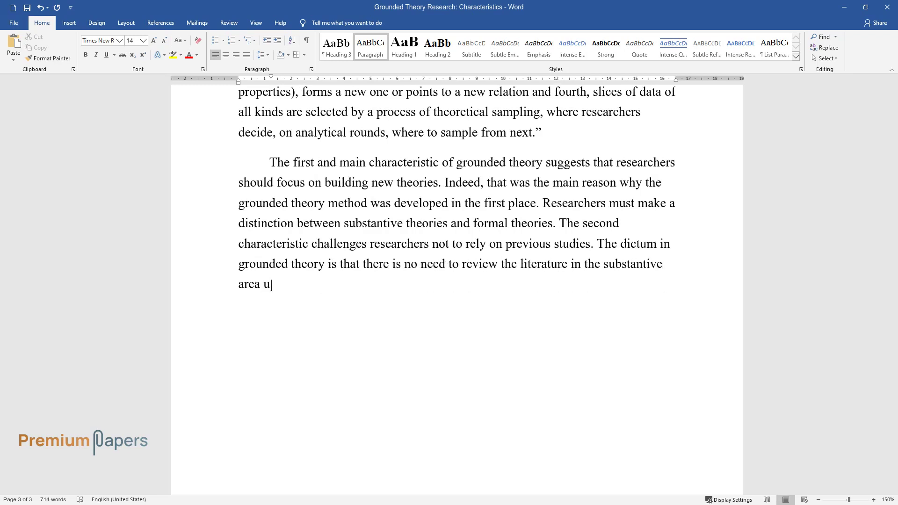
type("nder study and this idea is brought")
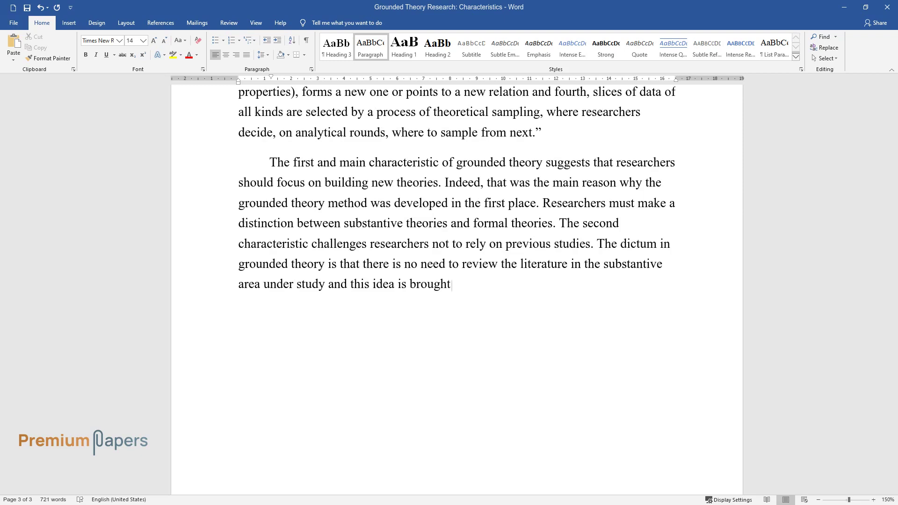
Complete the sentence with "and this idea is brought about by the concern that literature might contaminate, stifle, or otherwise impede the researcher’s effort to generate categories."
type(" about by the concern that literatu")
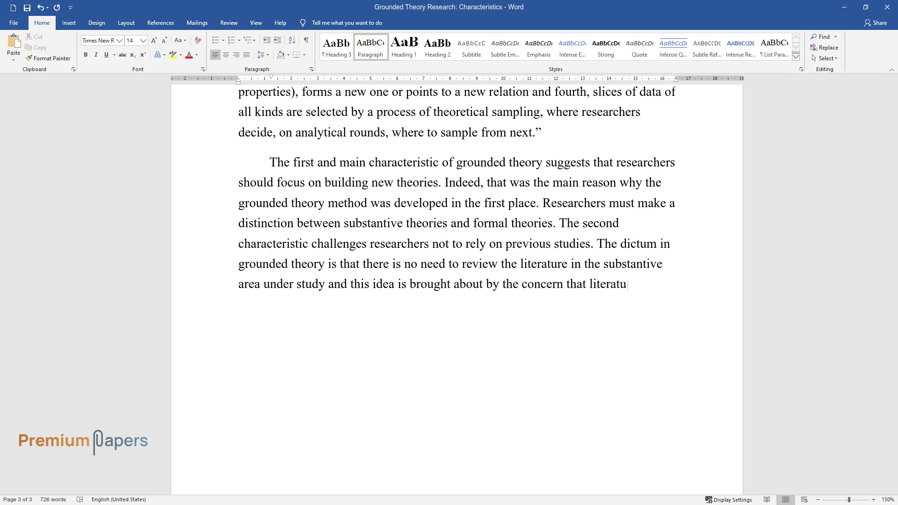
type("re might contaminate, stifle, or ot")
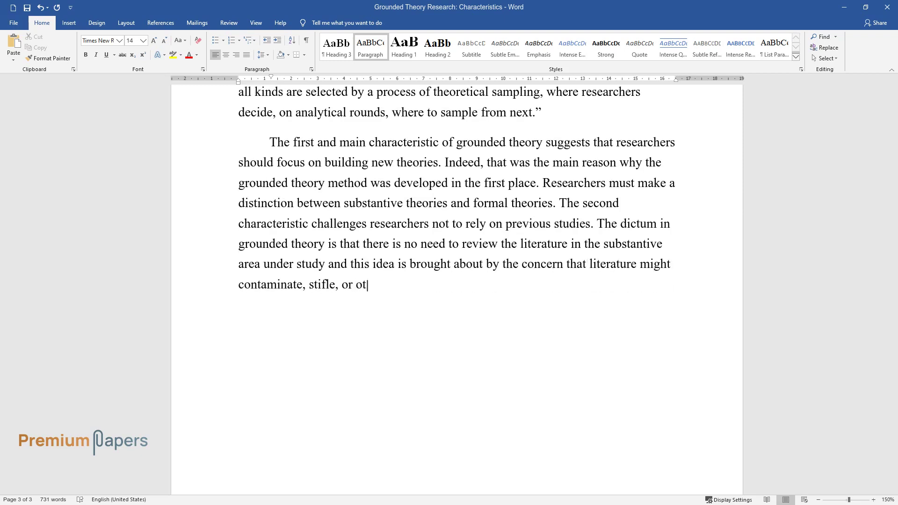
type("herwise impede the")
type(" researcher's effort to ge")
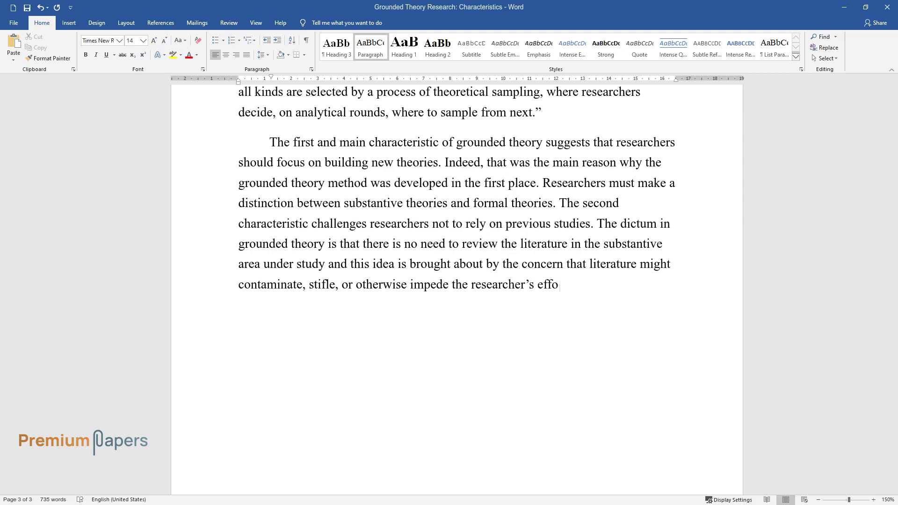
type("nerate categories. If inve")
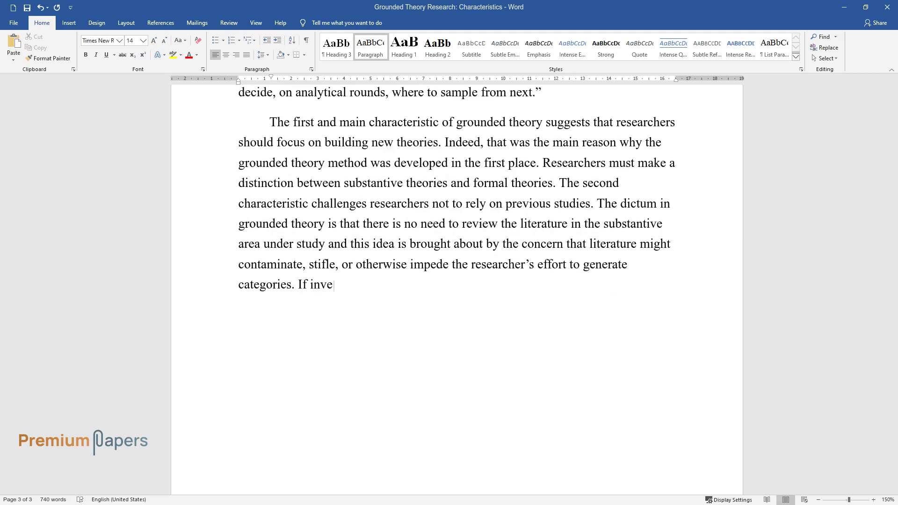
Continue the paragraph with "If investigators privilege other theories rather than looking at the data and they lose what according to them, is the key delight – emergence."
type("stigators privilege other theories ")
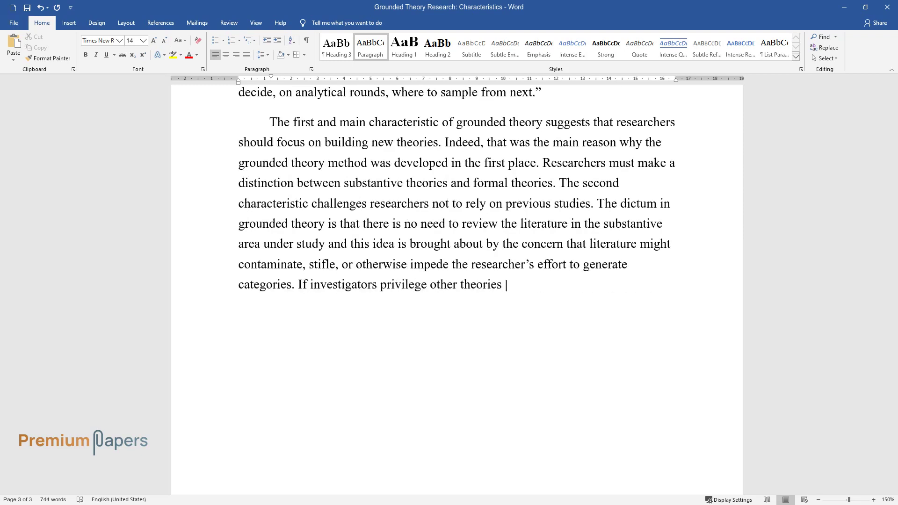
type("rather than looking at the data and they lose what according t")
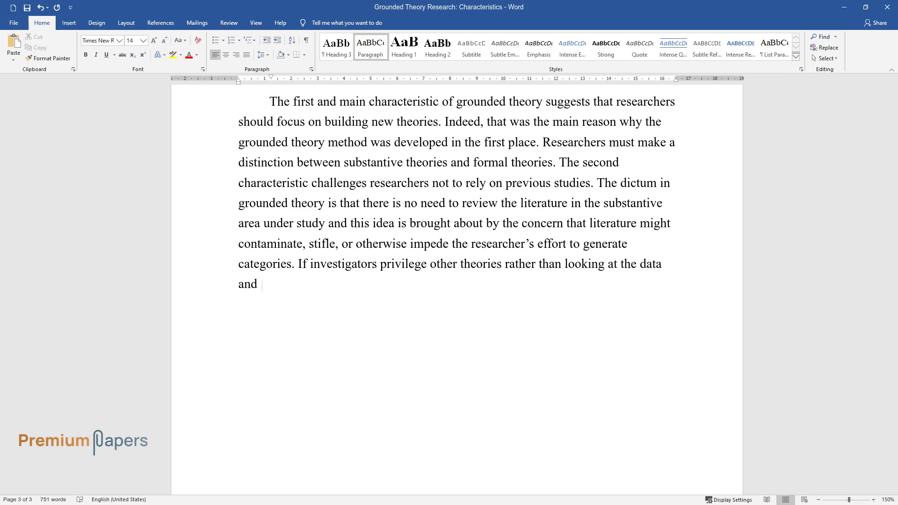
type("o them, i")
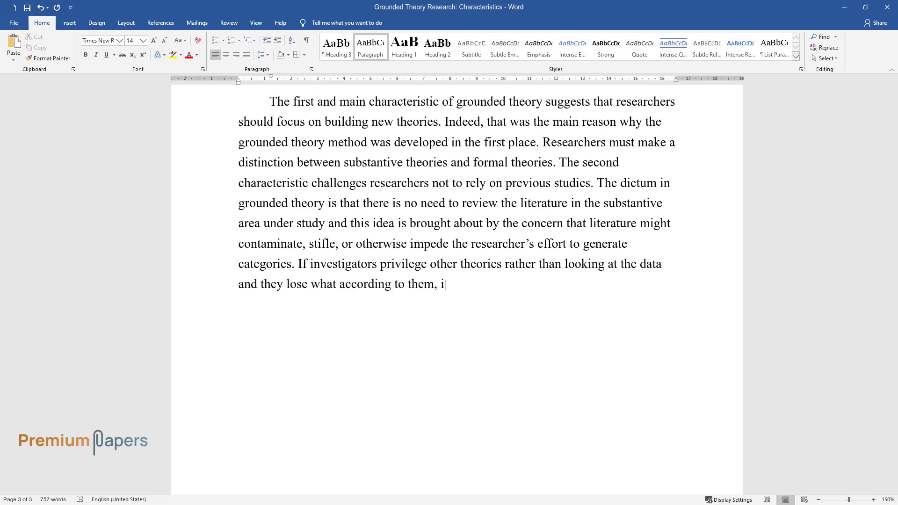
type("s the key delight – emergence. The ")
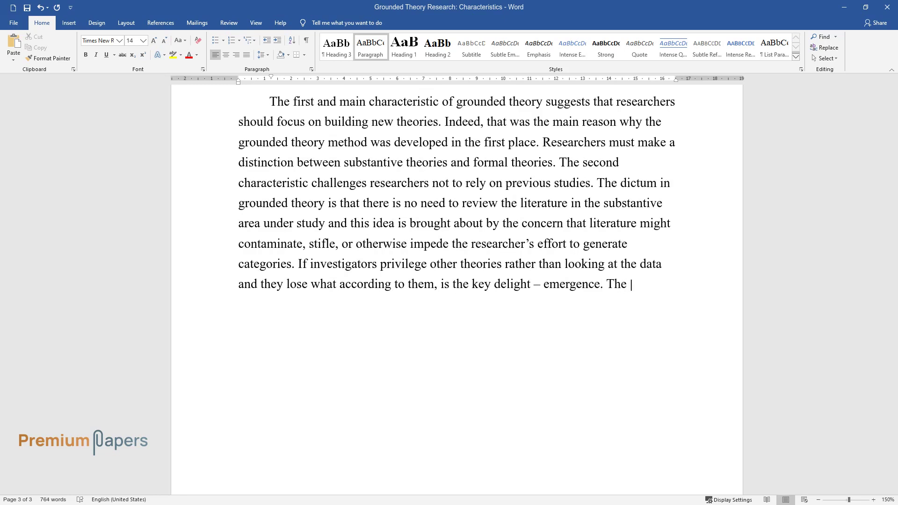
Add the sentence "The idea of emergence is that researchers should stay true to their data and look at what their data is telling them."
type("idea of emergence is that researche")
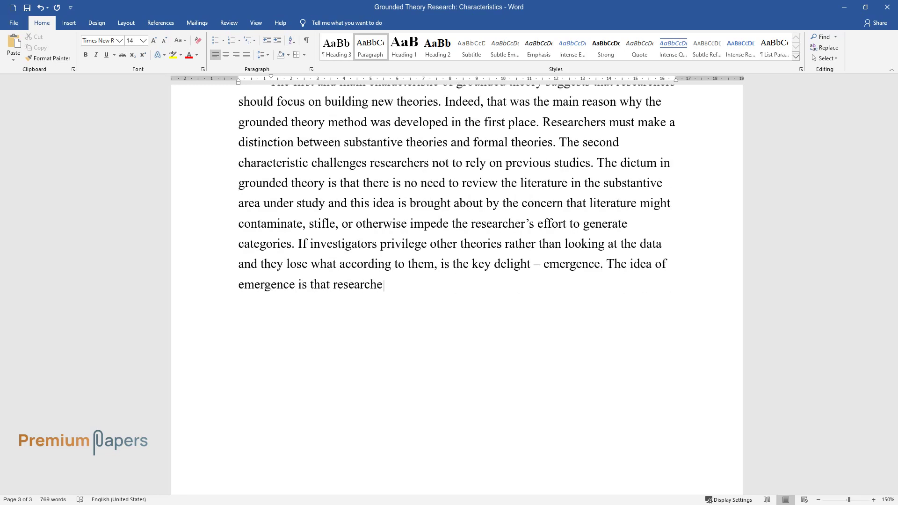
type("rs should stay true to their data a")
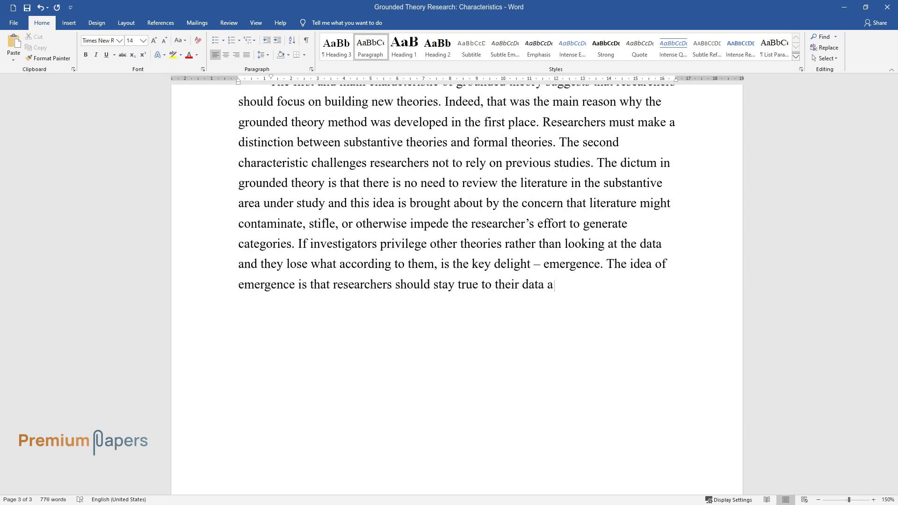
type("nd look at what their data is telli")
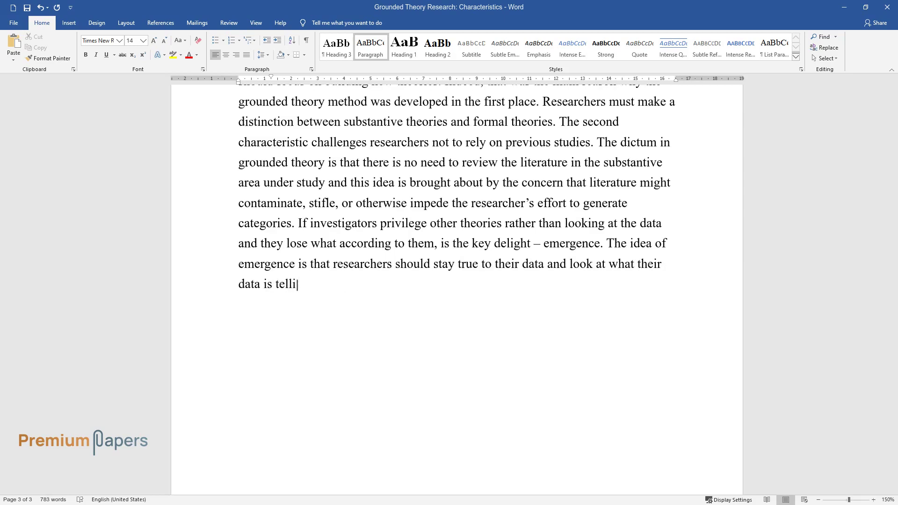
End the paragraph with "However, the idea of whether or not some inherent truth resides in the data depends on the researcher’s point of view."
type("ng them. However, the idea of whether or not some inherent truth resid")
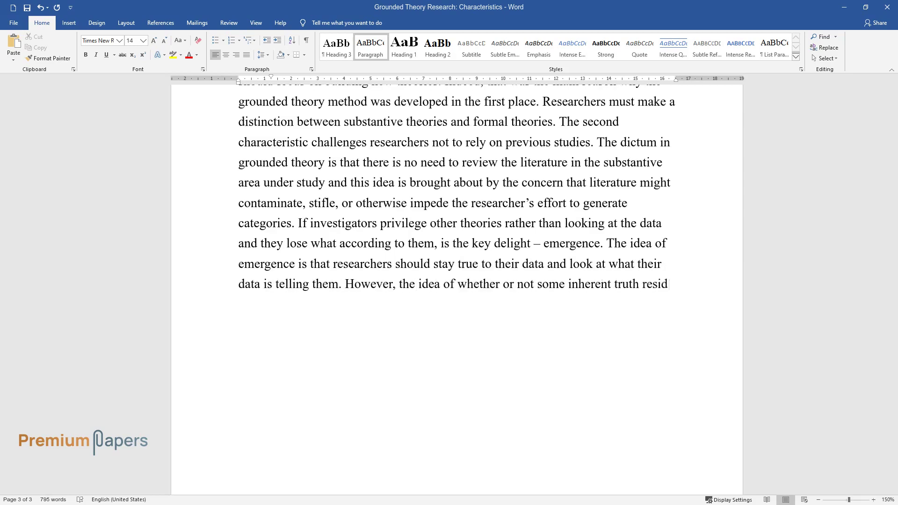
type("es in the data depends on the resea")
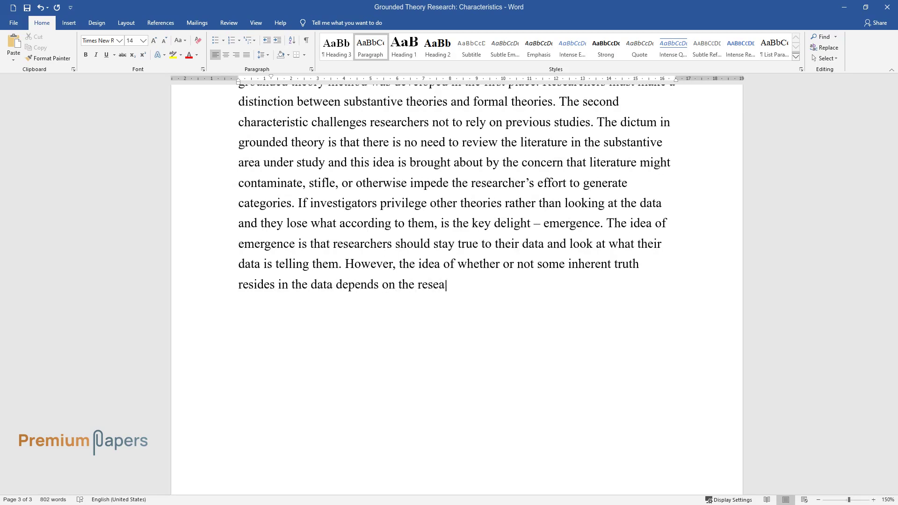
type("rcher’s point of view.")
Start a new paragraph with "The third characteristic, constant comparison, is also a key component of grounded theory. Comparative analysis"
key("Return")
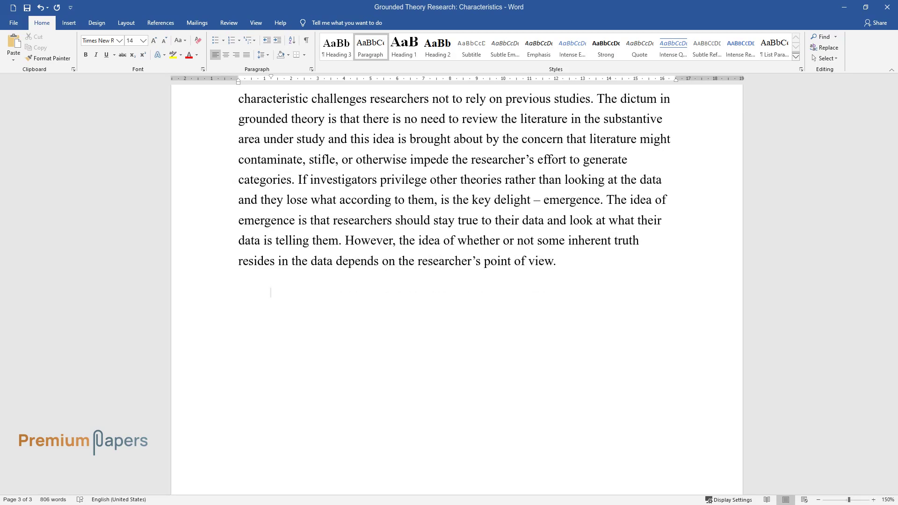
type("The thi")
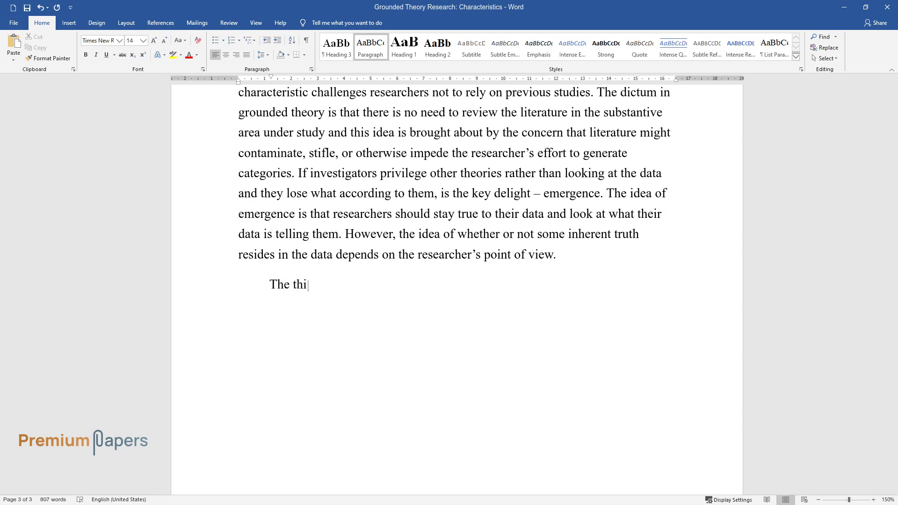
type("rd characteristic, constant compari")
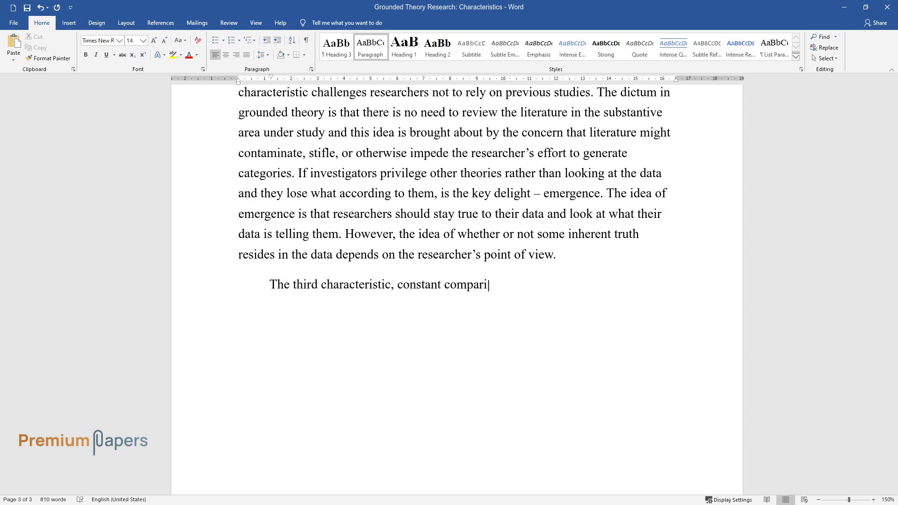
type("son, is also a key component of gr")
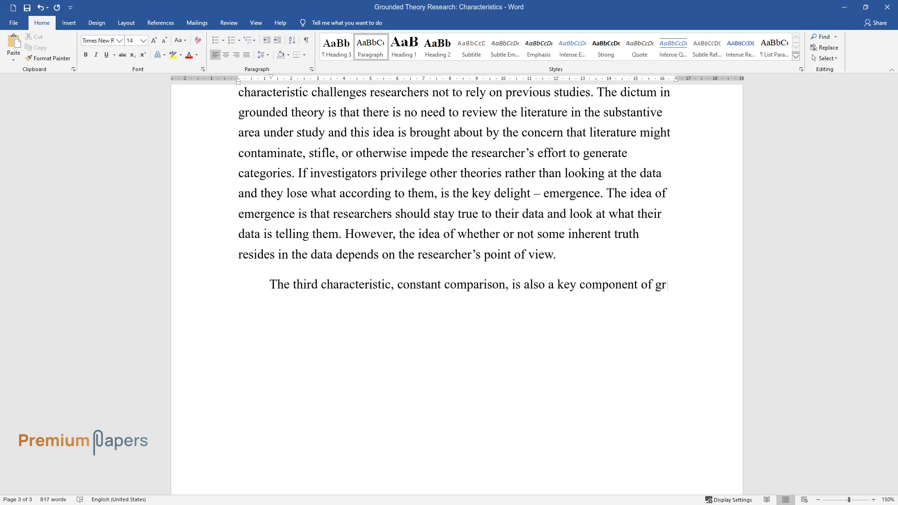
type("ounded theory. Comparative analysis")
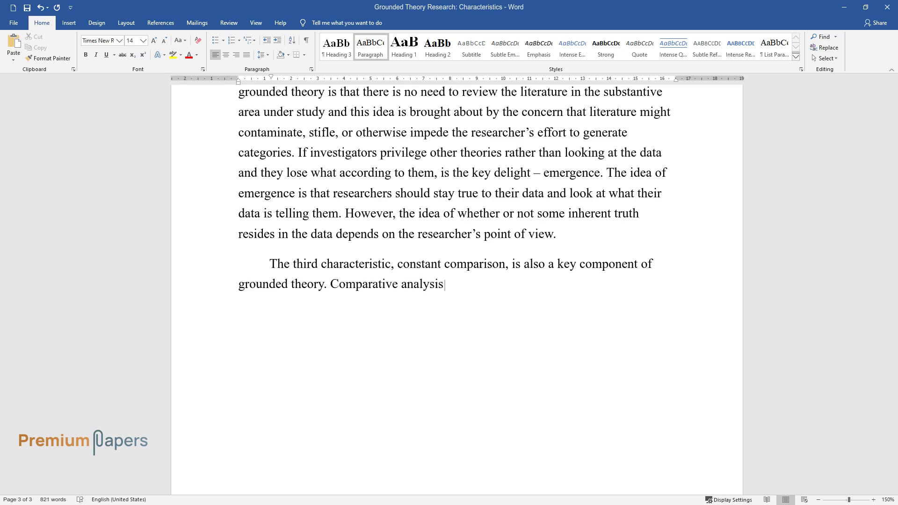
Continue with "was a standard method in social research long before 1967, but in the grounded theory of research, it is a key part of the method."
type(" was a standard method in social r")
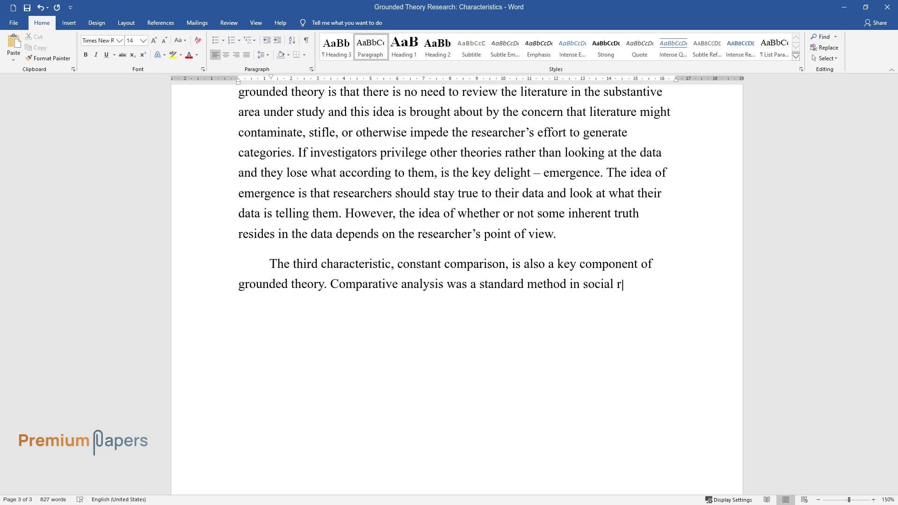
type("esearch long before 1967, but in th")
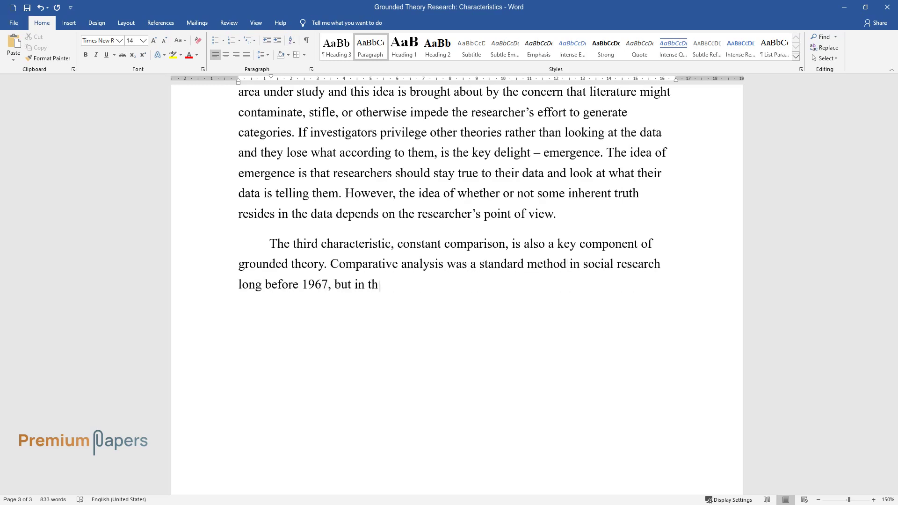
type("e grounded theory of research, it ")
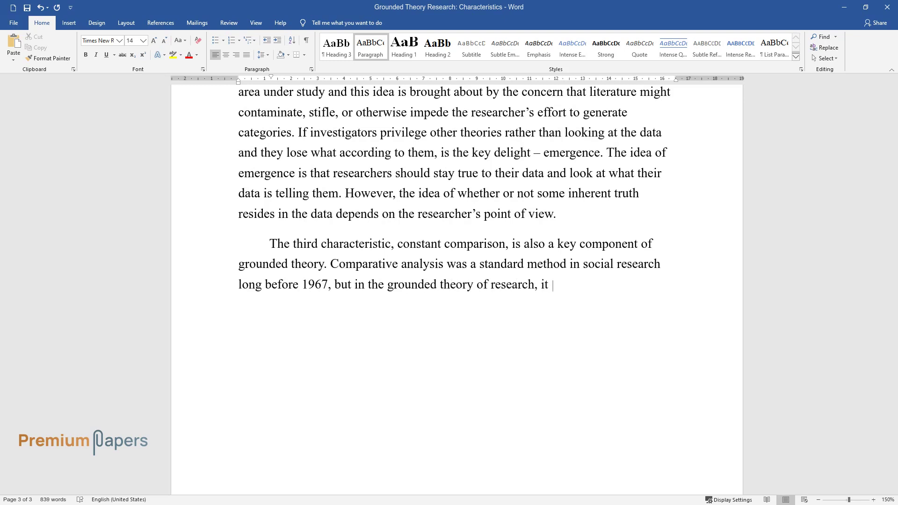
type("is a key part of the method. The pr")
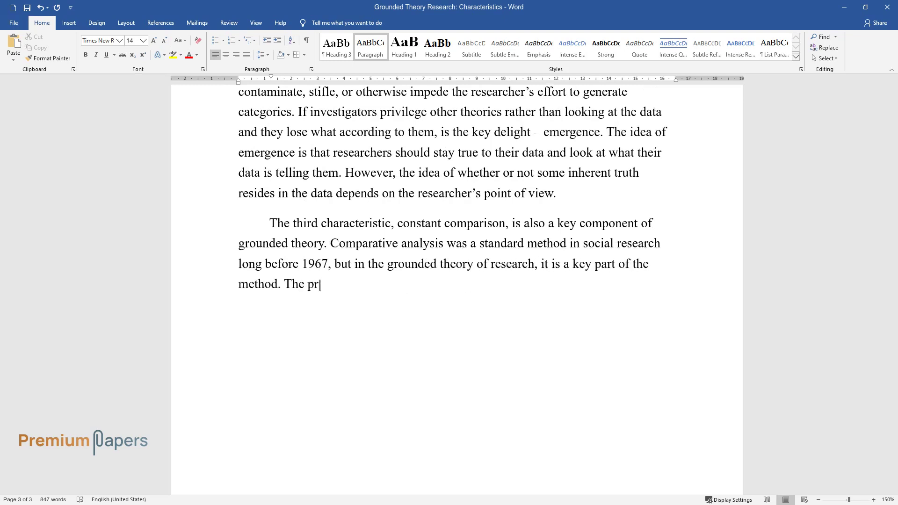
Add the sentence "The process of constant comparison allows the meaning and construction of concepts to remain under review."
type("ocess of constant comparison allow")
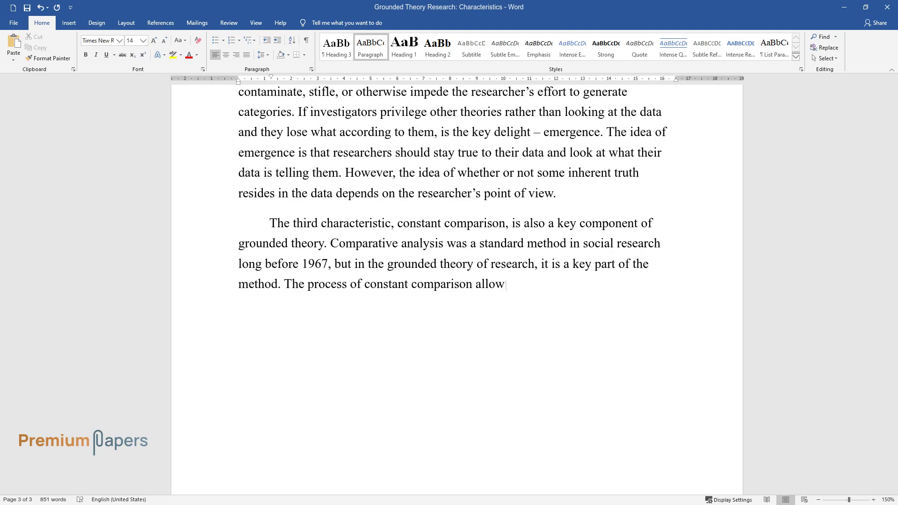
type("s the meaning and construction of concepts to remain under re")
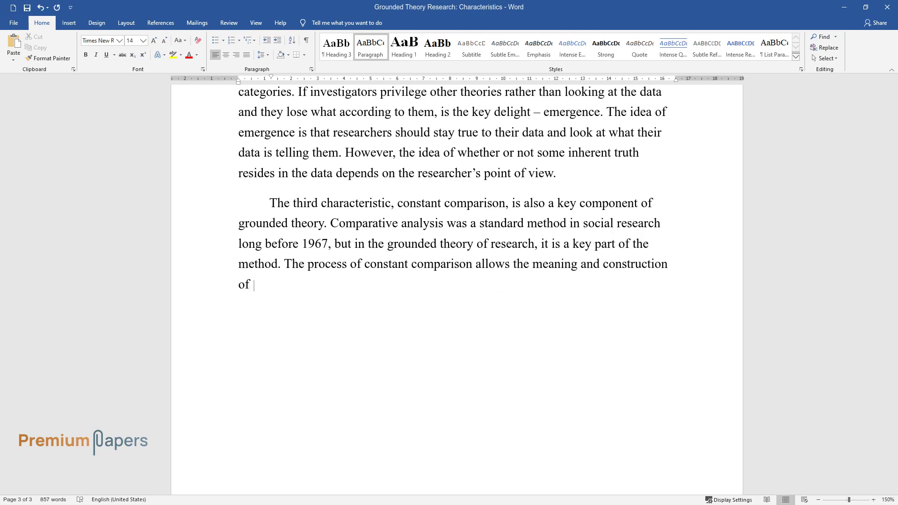
type("view. Co")
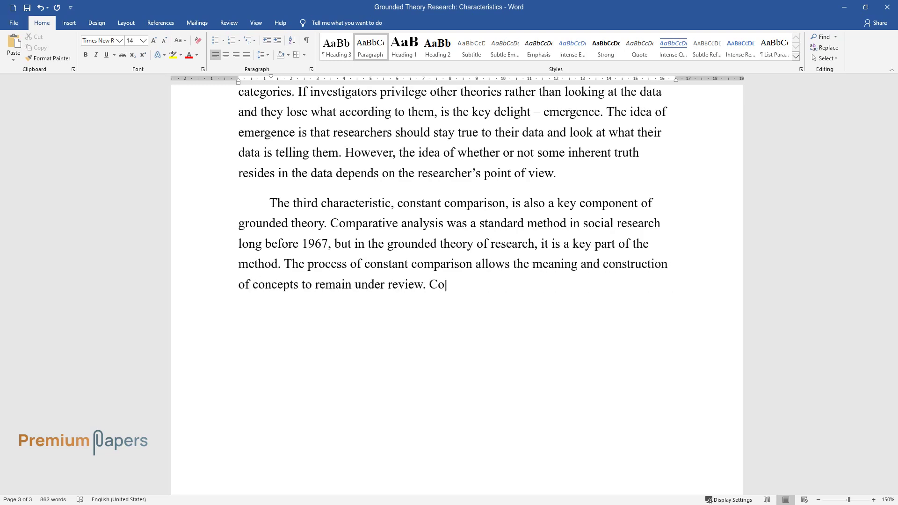
Add the sentence "Consciously comparing the instances of each concept allows for a fuller and more nuanced understanding of what that category might consist of."
type("nsciously comparing the instances ")
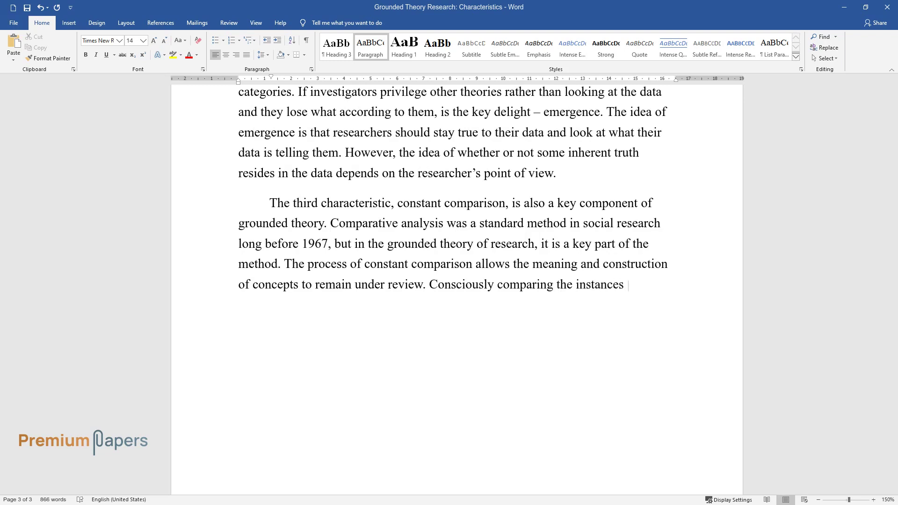
type("of each concept al")
type("lows for a fuller and more nuanced understanding of")
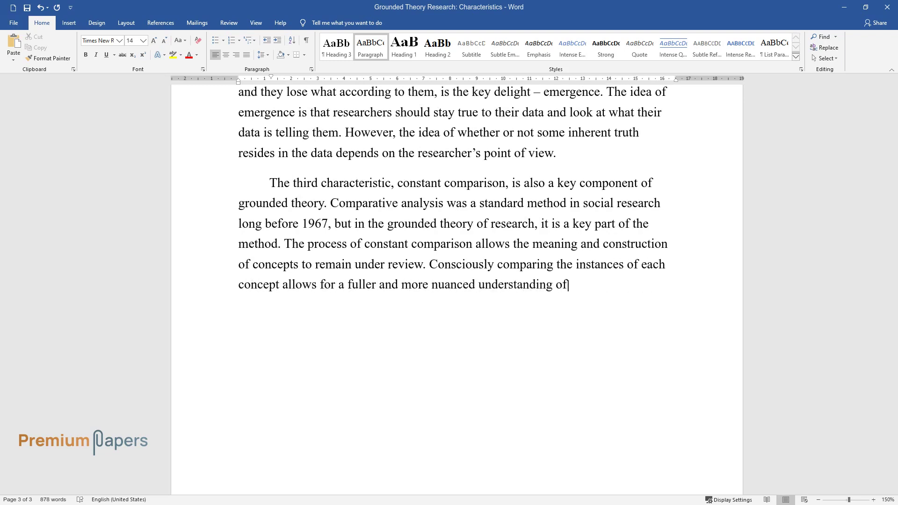
type(" what that category might consist o")
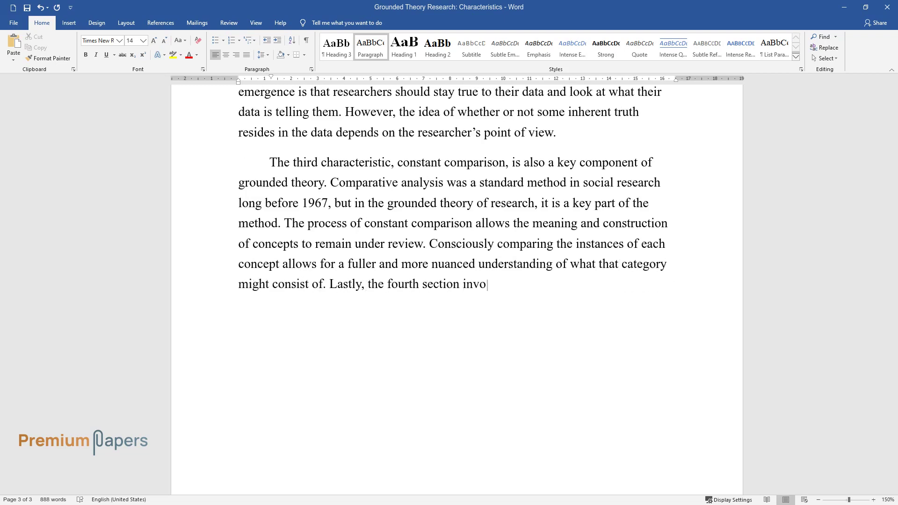
Add "Lastly, the fourth section involves the selection of slices of data. This phase was coined to reflect the fact that different kinds of"
type("f. Lastly, the fourth section involves the selection of slices of dat")
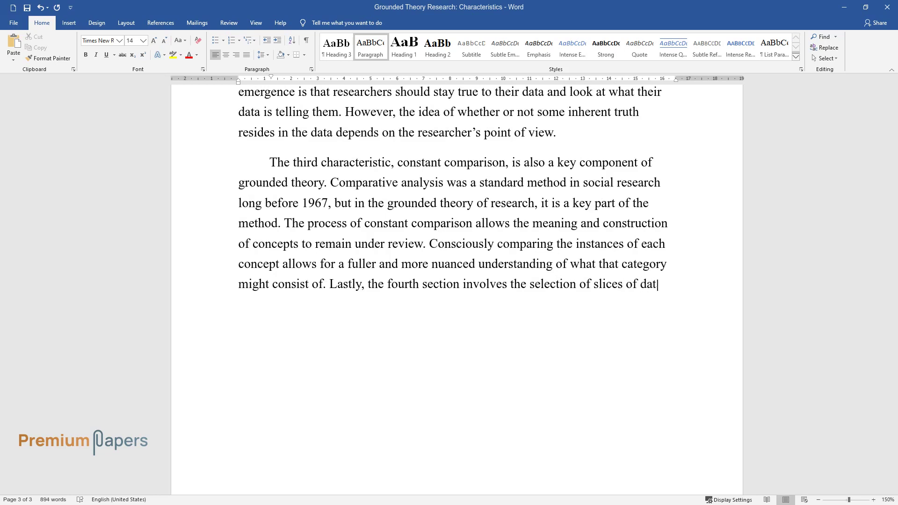
type("a. This phase was coined to reflec")
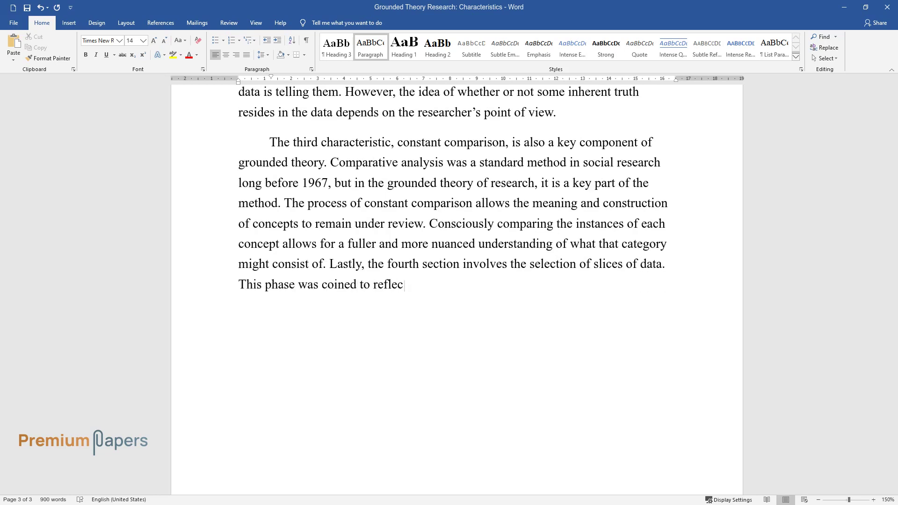
type("kinds of ")
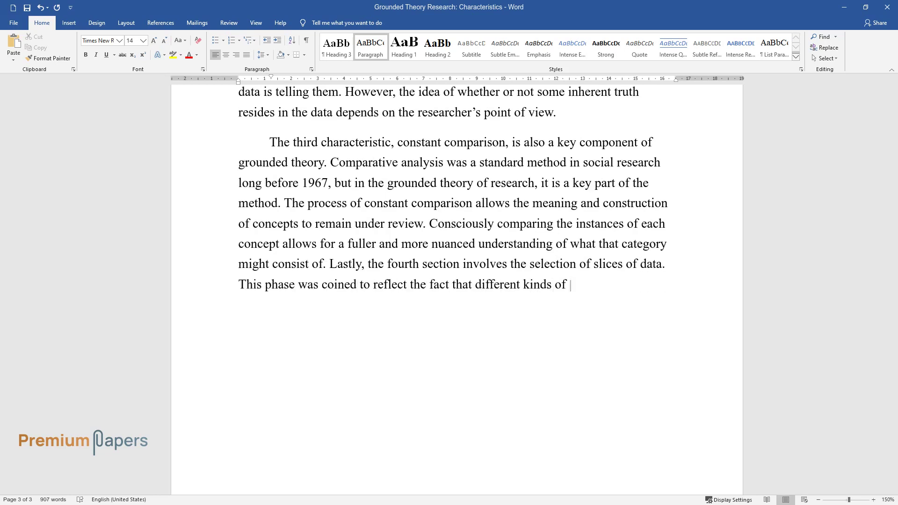
Complete the sentence with "data give researchers different views from which to understand a category or develop its properties."
type("data give researchers different vi")
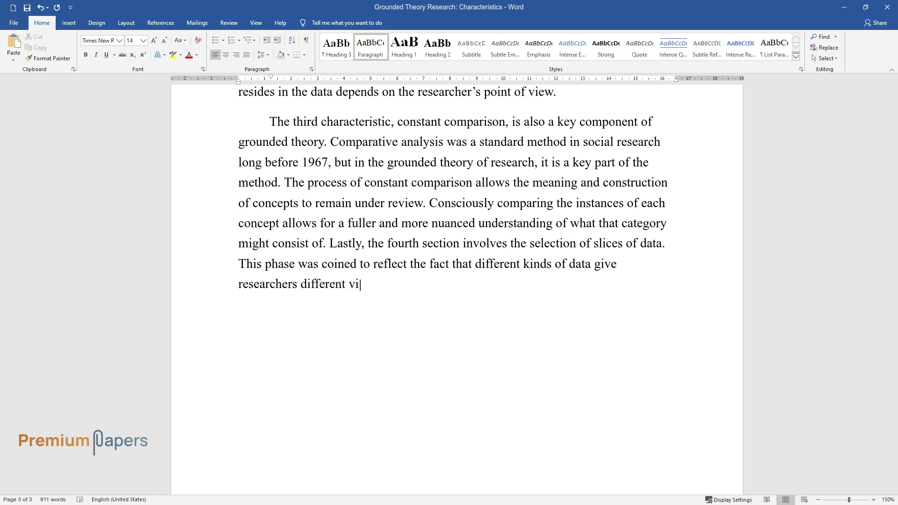
type("ews from which to understand a cate")
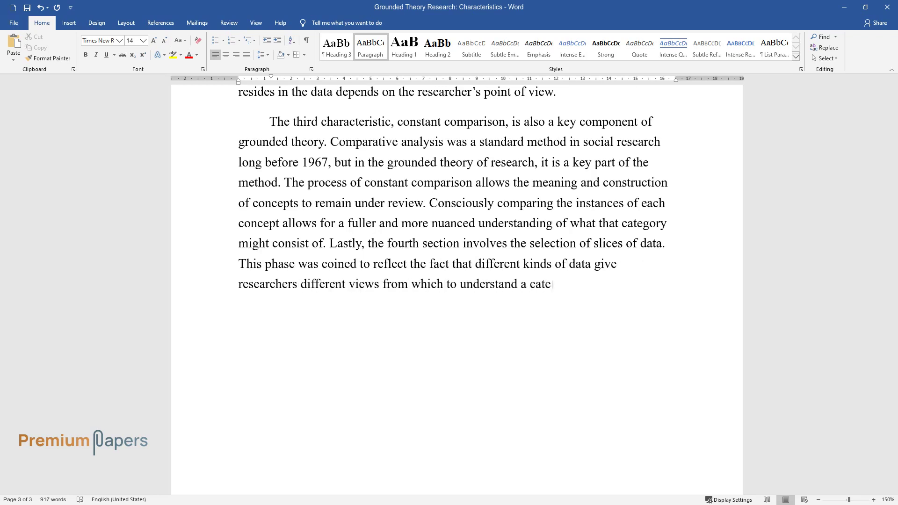
type("gory or develop its properties. Th")
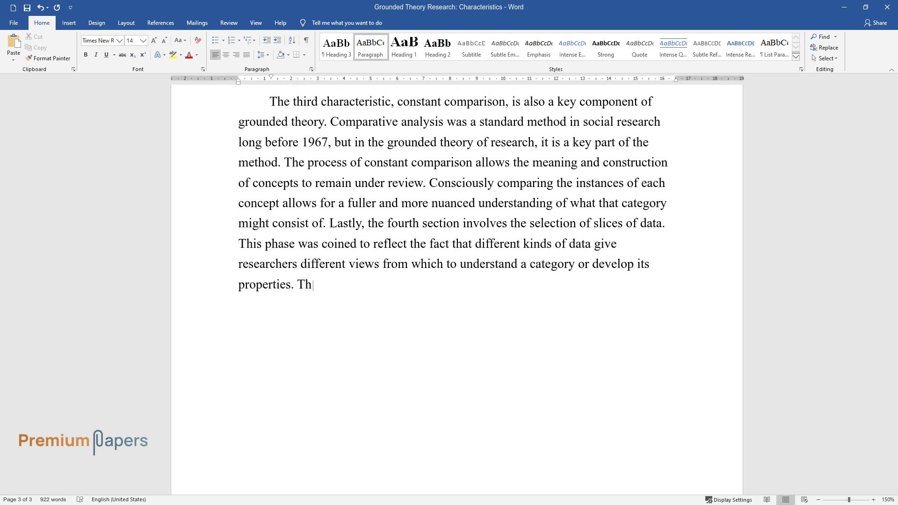
Begin the next sentence with "This is a liberating and interesting idea that is not always understood"
type("is is a liberating and interesting")
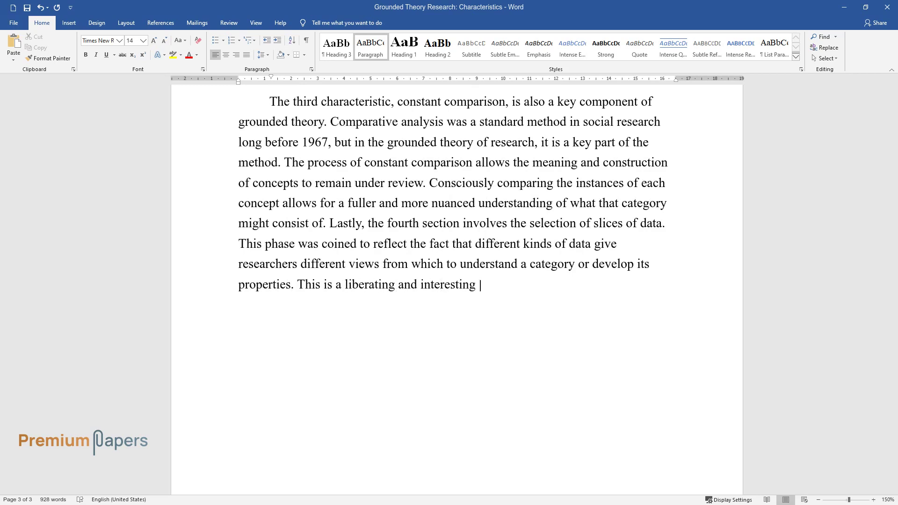
type("always understood")
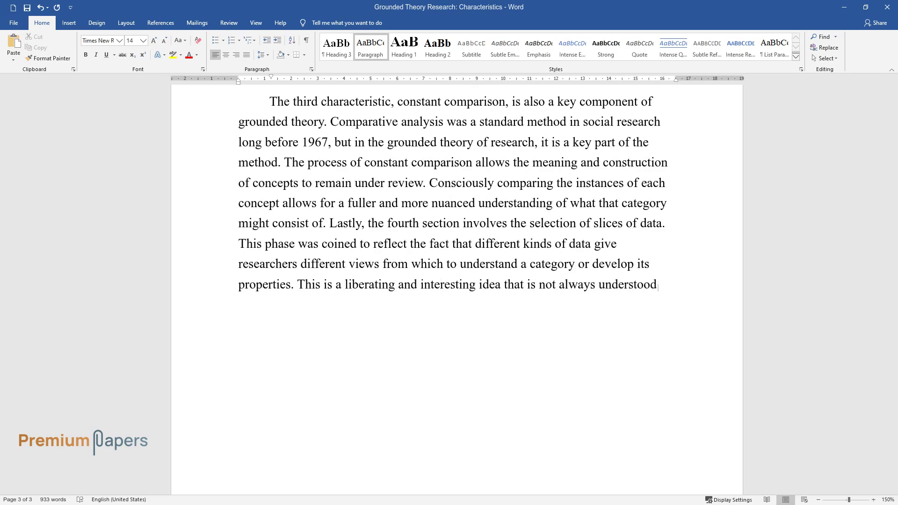
Continue the sentence with ", but simply means we should be constantly sampling slices of data from the phenomena in order to build"
type(", but simply means we should be con")
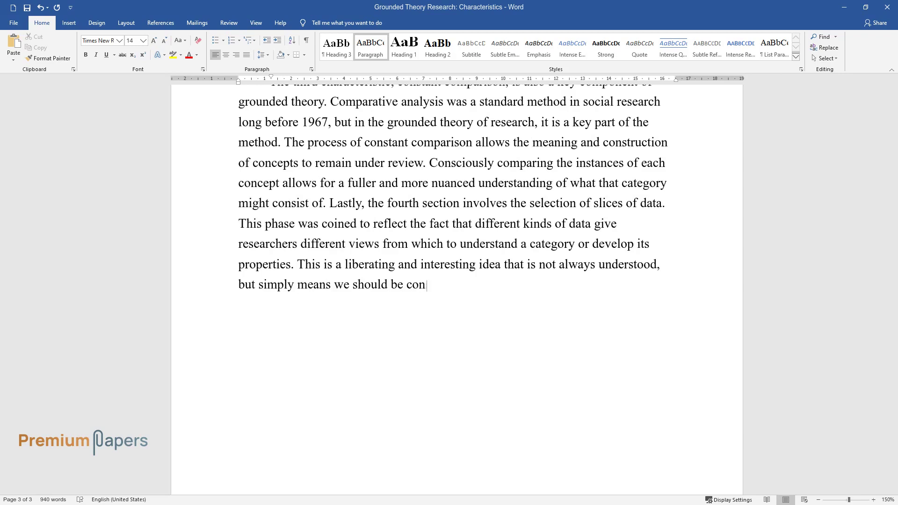
type("stantly sampling slices of data fr")
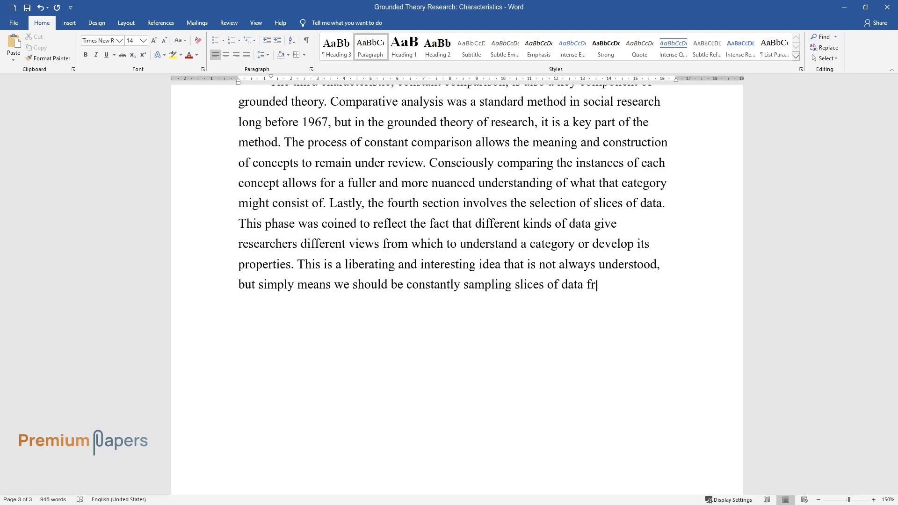
type("om the phenomena in order to build ")
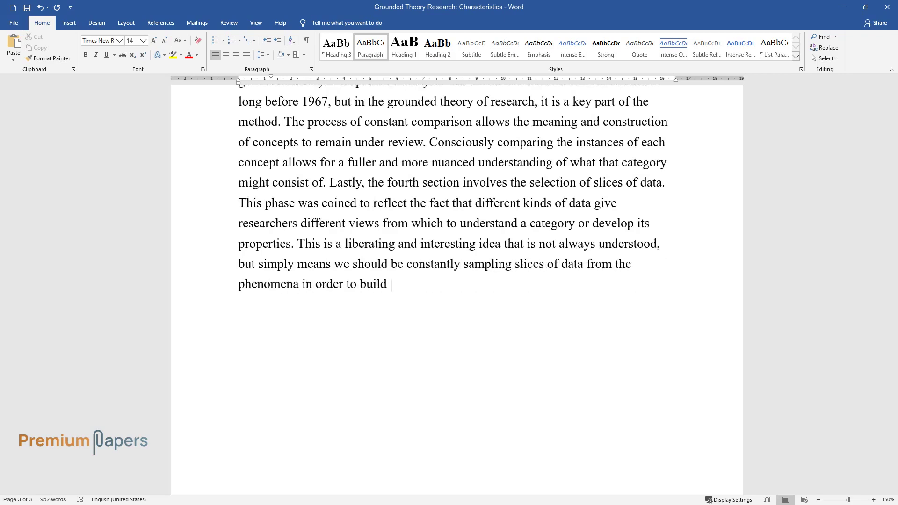
Continue with "the theory out and upwards. The more diverse those slices are, the better. So, one slice of data could be field interviews, another could"
type("the theory out and upwards. The more diverse those slices are")
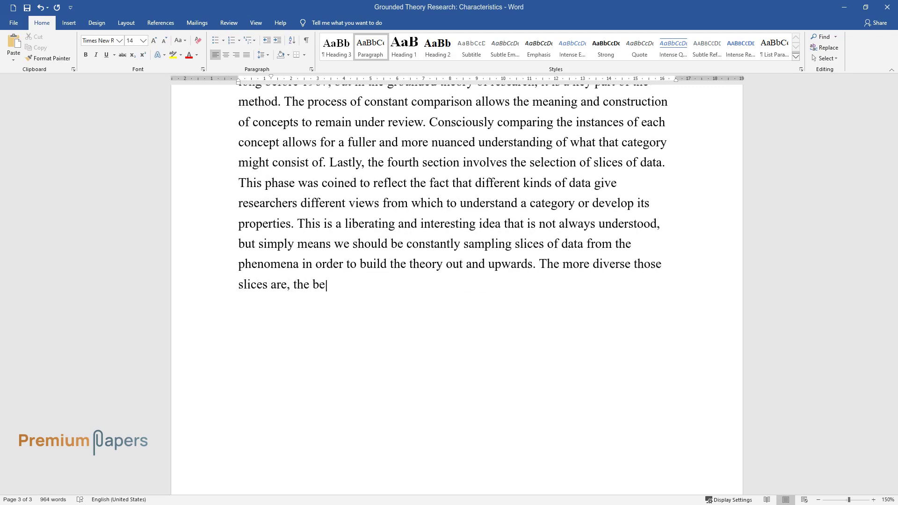
type(", the better. So, one slice of data could ")
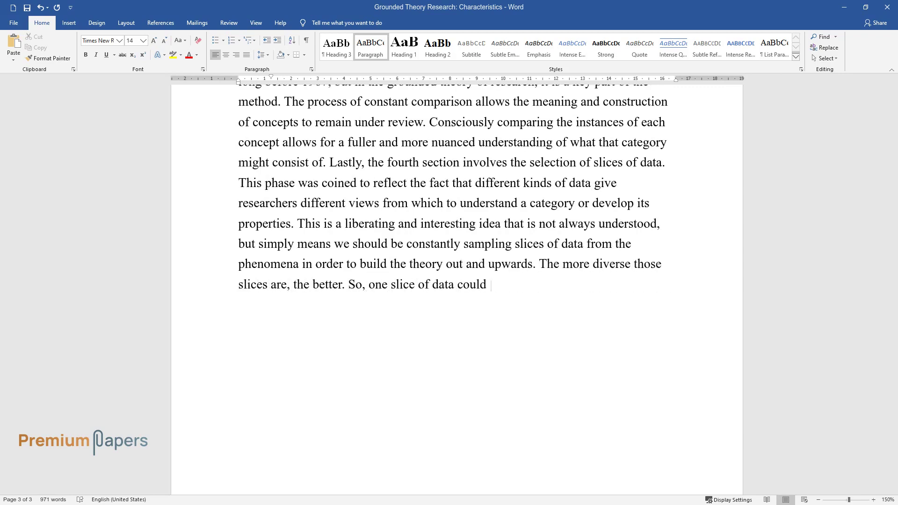
type("be field interviews, another could")
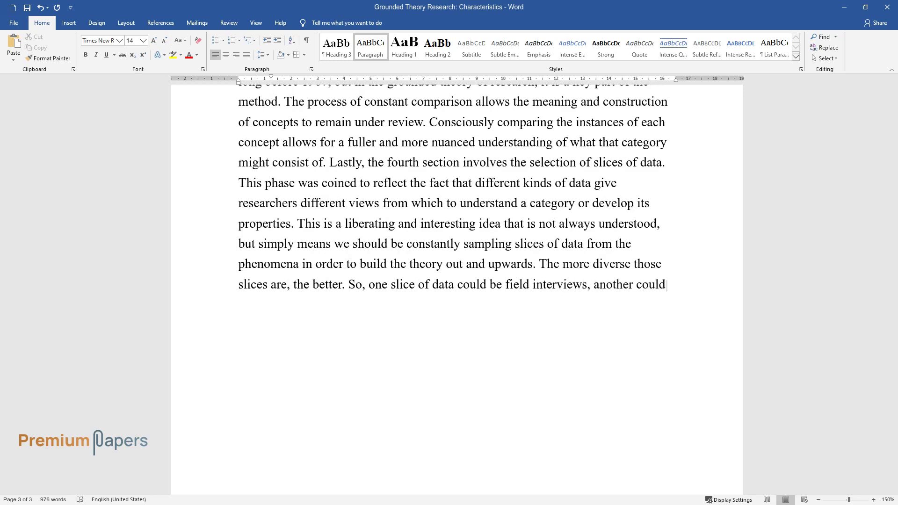
Add "be surveys. When the theory is more fully informed, a conceivable slice of data might even be another theory, as long as there is an"
type(" be surveys. When the theory is mor")
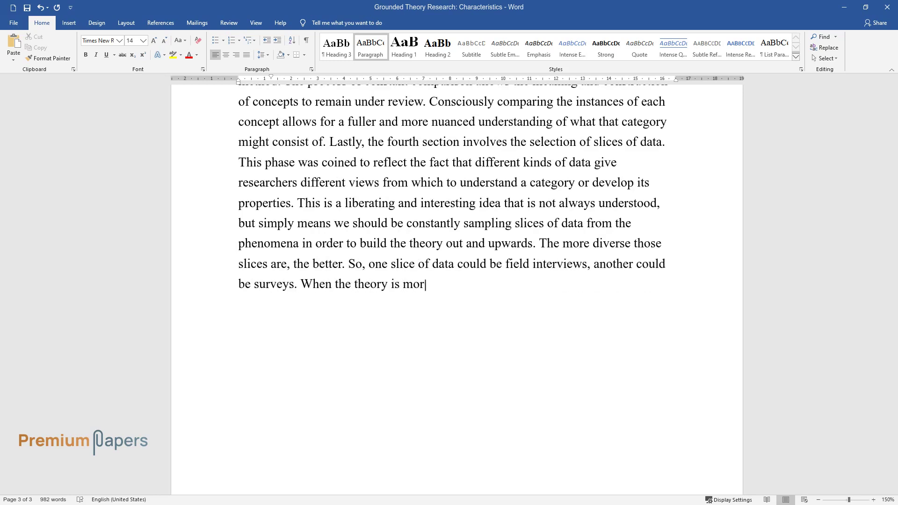
type("e fully informed, a conceivable sli")
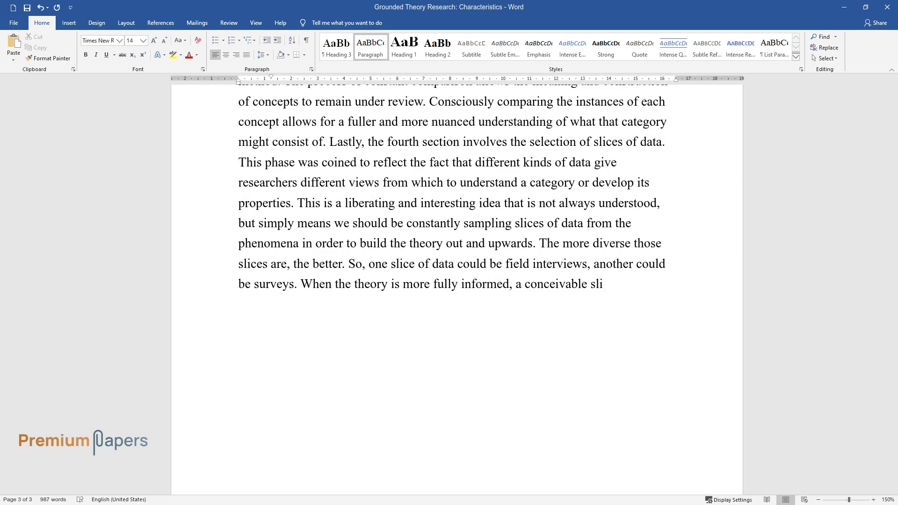
type("ce of data might even be another t")
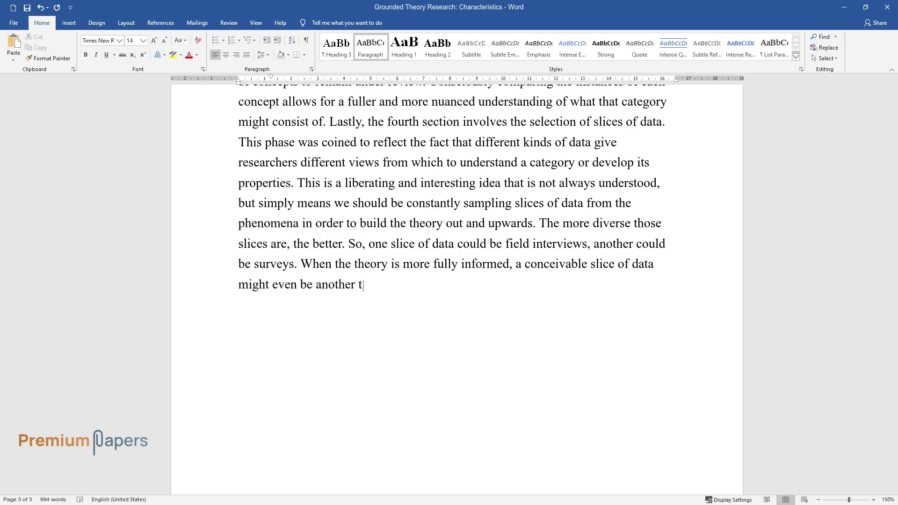
type("heory, as long as there is an aware")
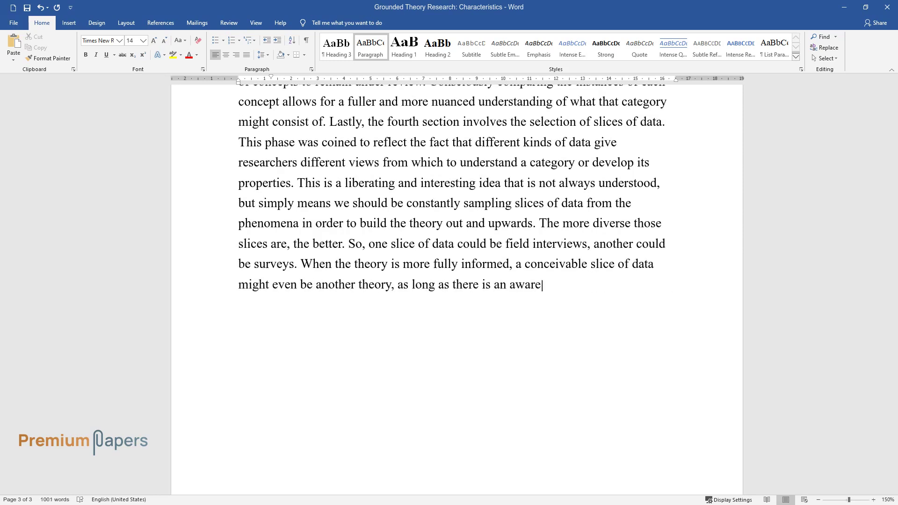
Continue with "awareness of the dangers of forcing a category down a particular road, lest that very precious quality of a grounded theory, emergence, be"
type("ness of the dangers of forcing a c")
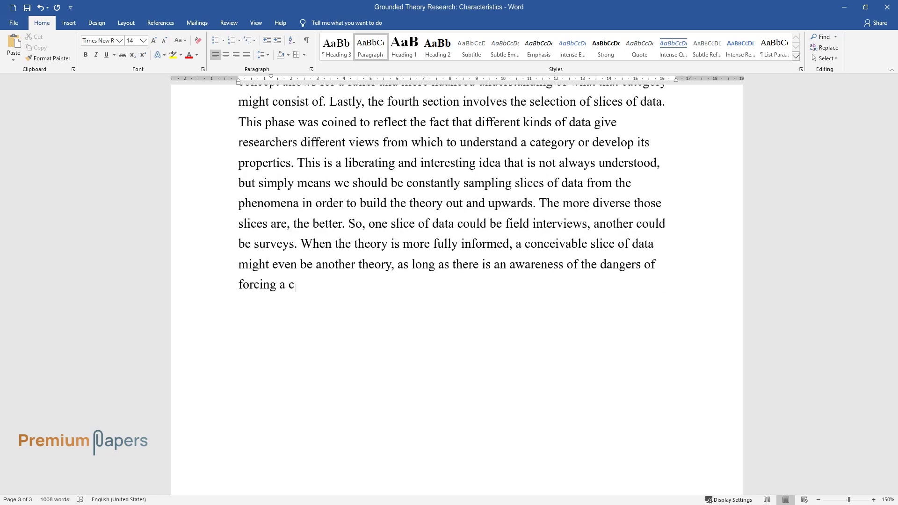
type("ategory down a particular road, les")
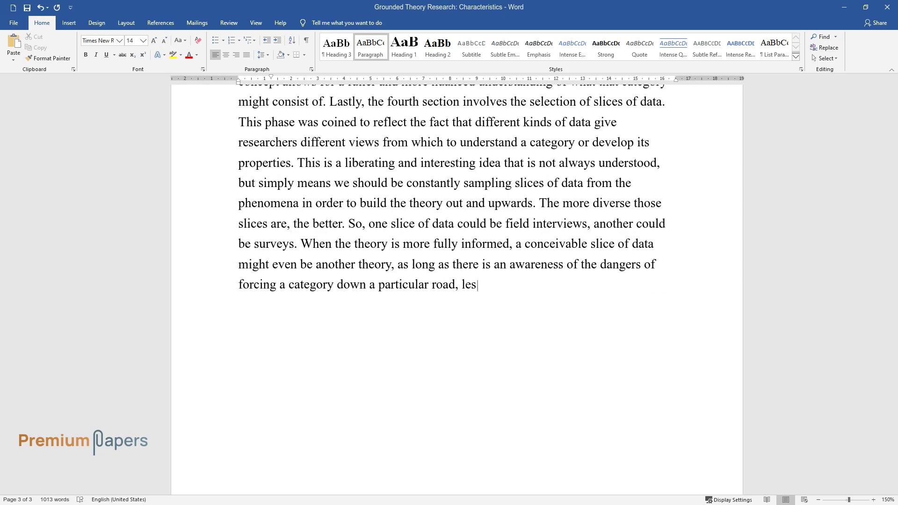
type("t that very precious quality of a ")
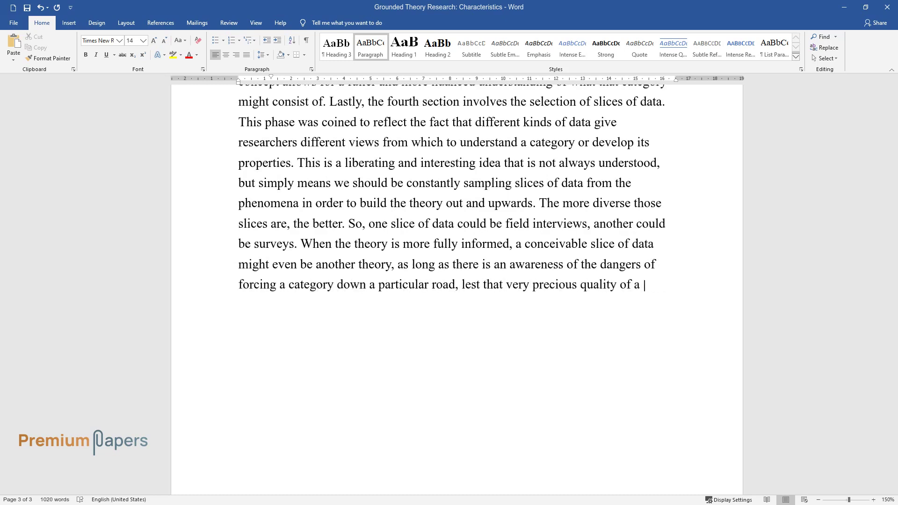
type("grounded theory, emergence, be comp")
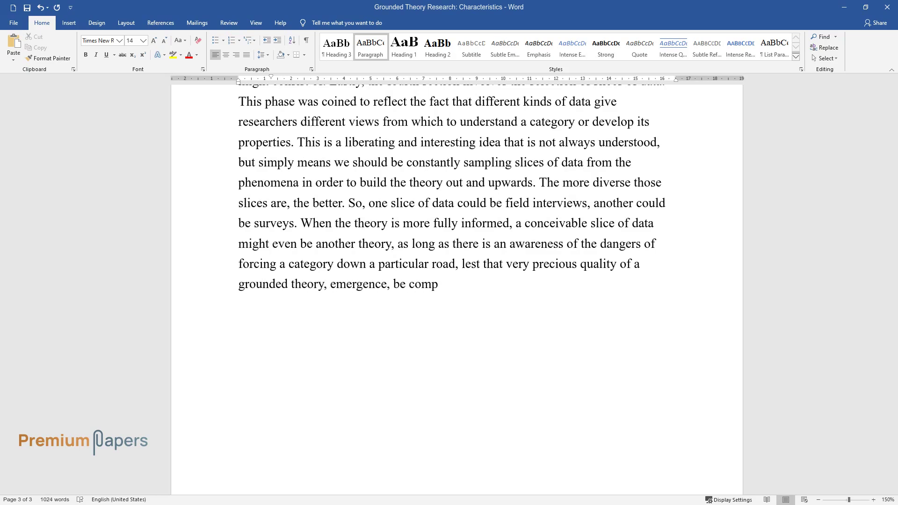
Finish the sentence with "compromised." and add "These are useful characteristics to bear in mind when using the grounded theory method because"
type("romised. These are useful characte")
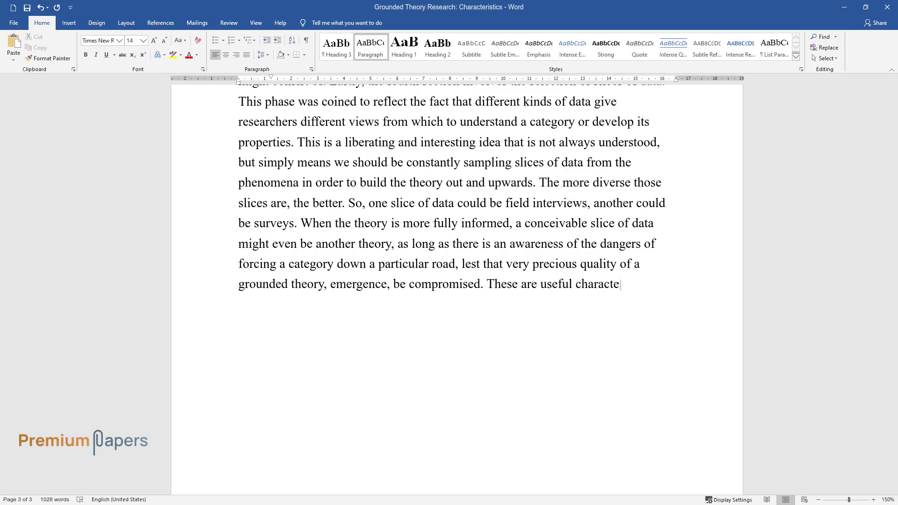
type("ristics to bear in mind when using the groun")
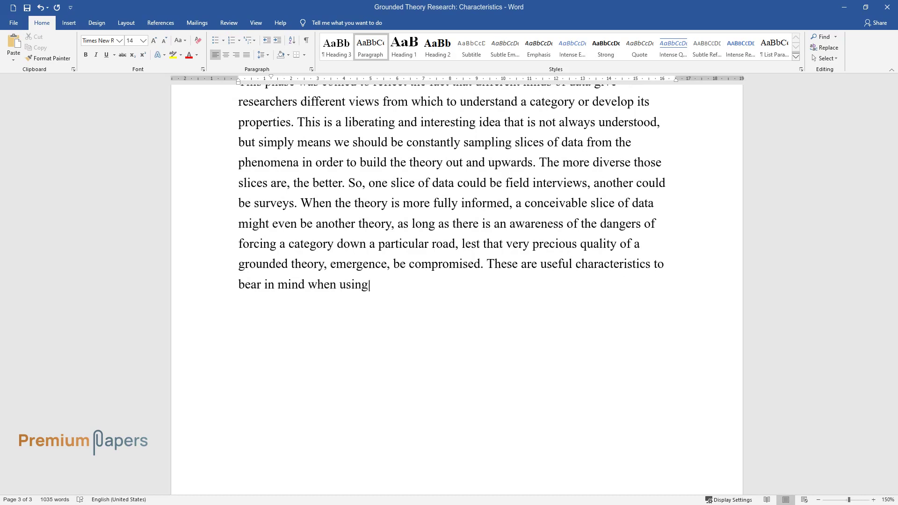
type("ded theory method because")
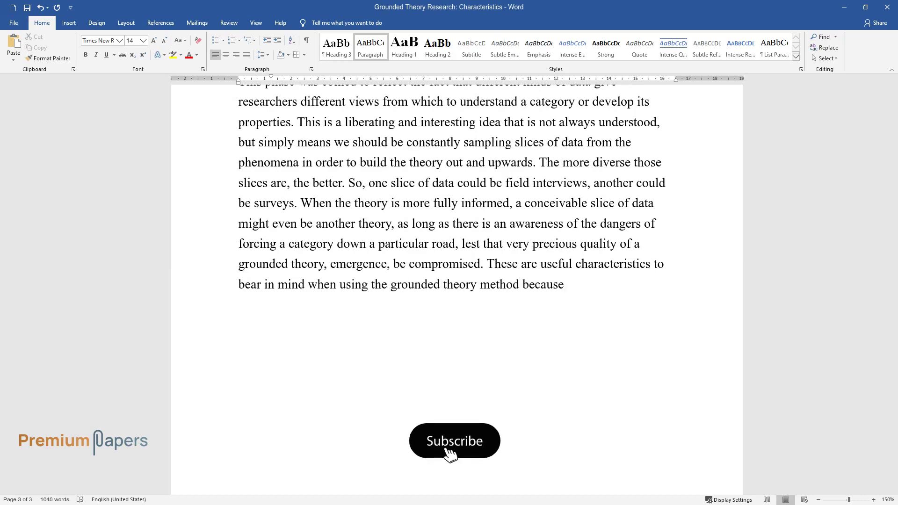
Continue the sentence with "they sum up what is unique about it and give some significant guidelines as to how researchers might"
type(" they sum up what is unique about it and giv")
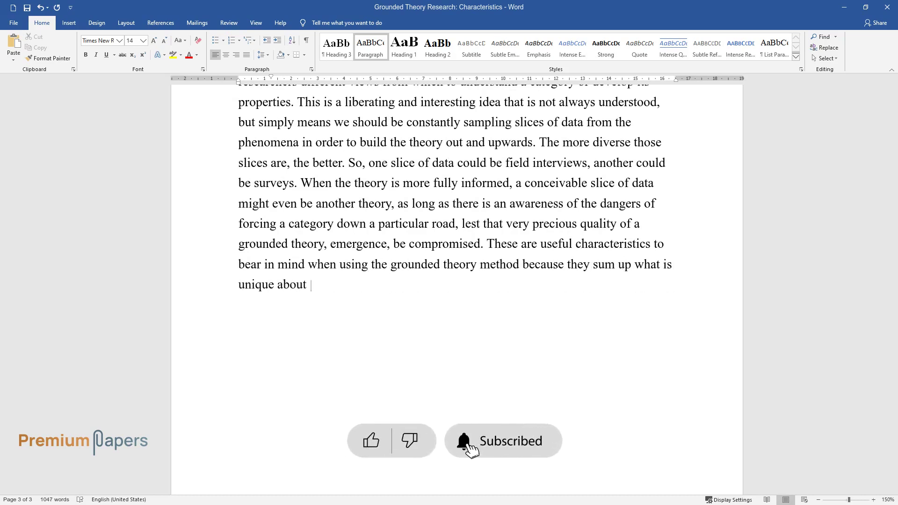
type("e some significant guidelines as t")
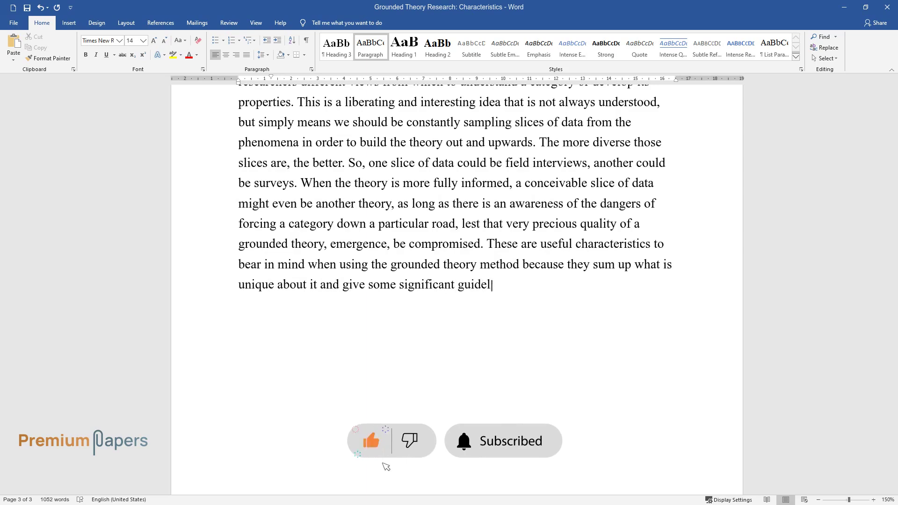
type("o how researchers might us")
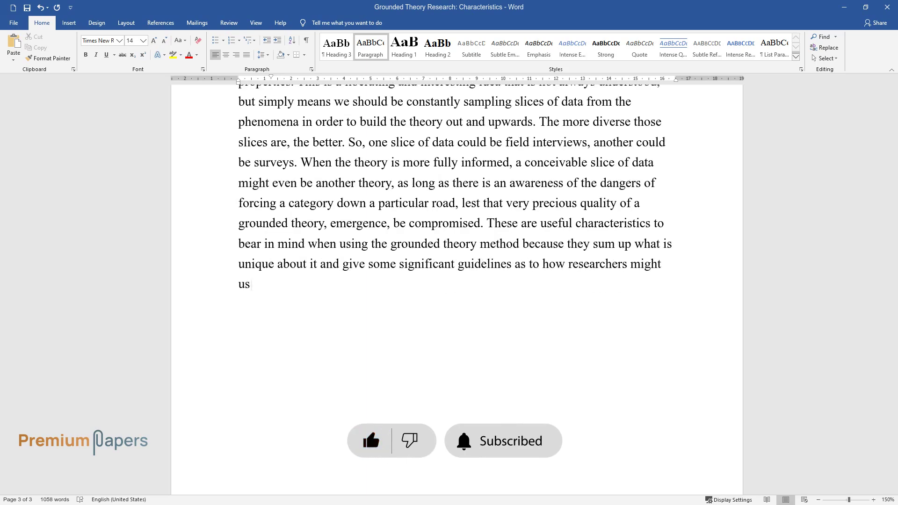